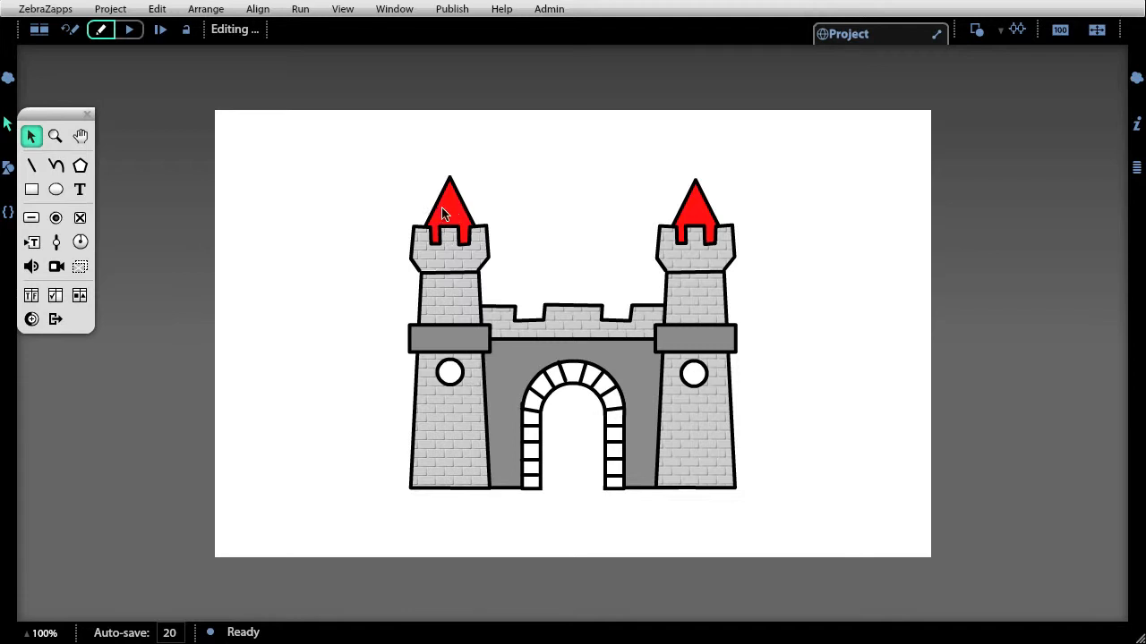
# Step: Pull both red triangular roofs and the left tower's battlement away from the castle onto blank canvas
pyautogui.moveTo(442, 213); pyautogui.dragTo(374, 171)
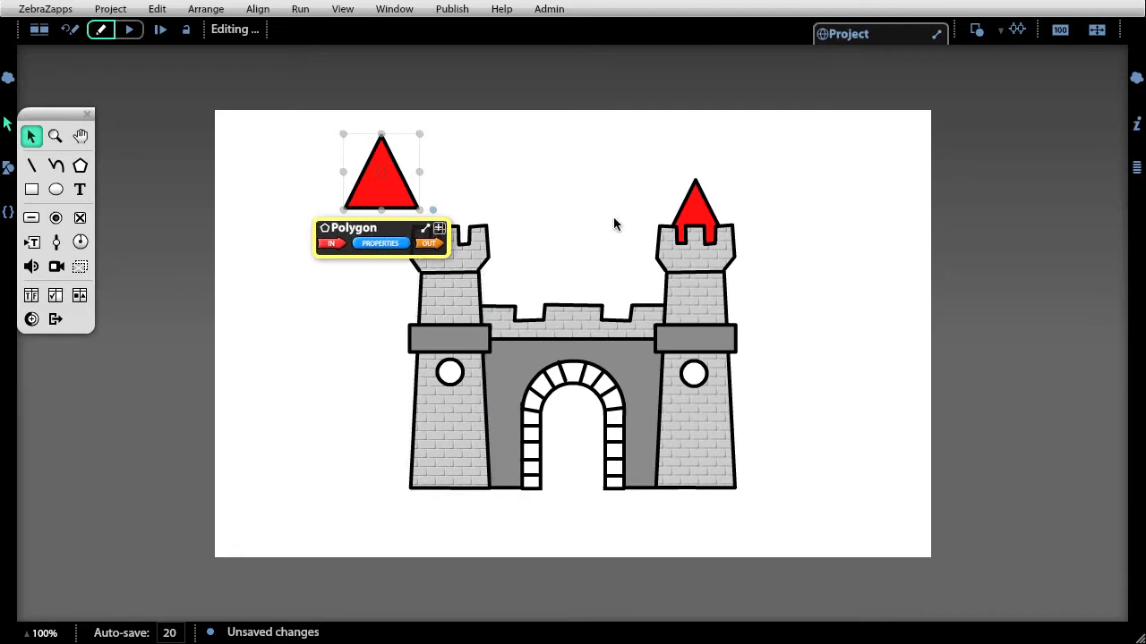
pyautogui.hotkey('ctrl', 'v')
pyautogui.moveTo(688, 151); pyautogui.dragTo(689, 160)
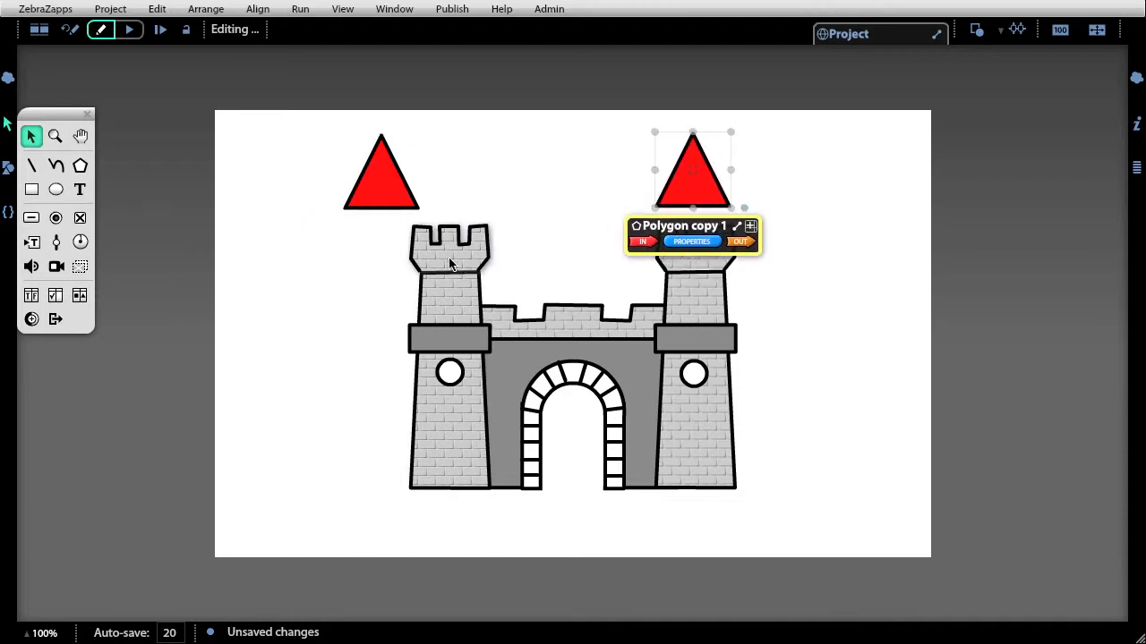
pyautogui.moveTo(447, 248); pyautogui.dragTo(492, 200)
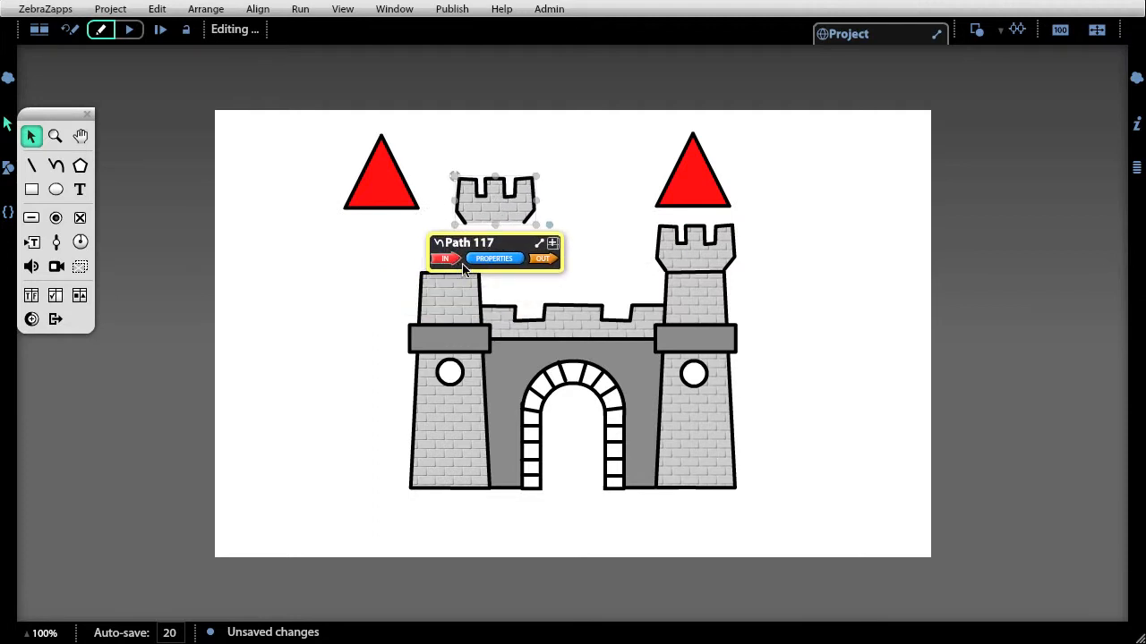
# Step: Try pulling the lower-left corner point of the detached battlement's outline outward, restore it, and finish editing the path
pyautogui.doubleClick(485, 206)
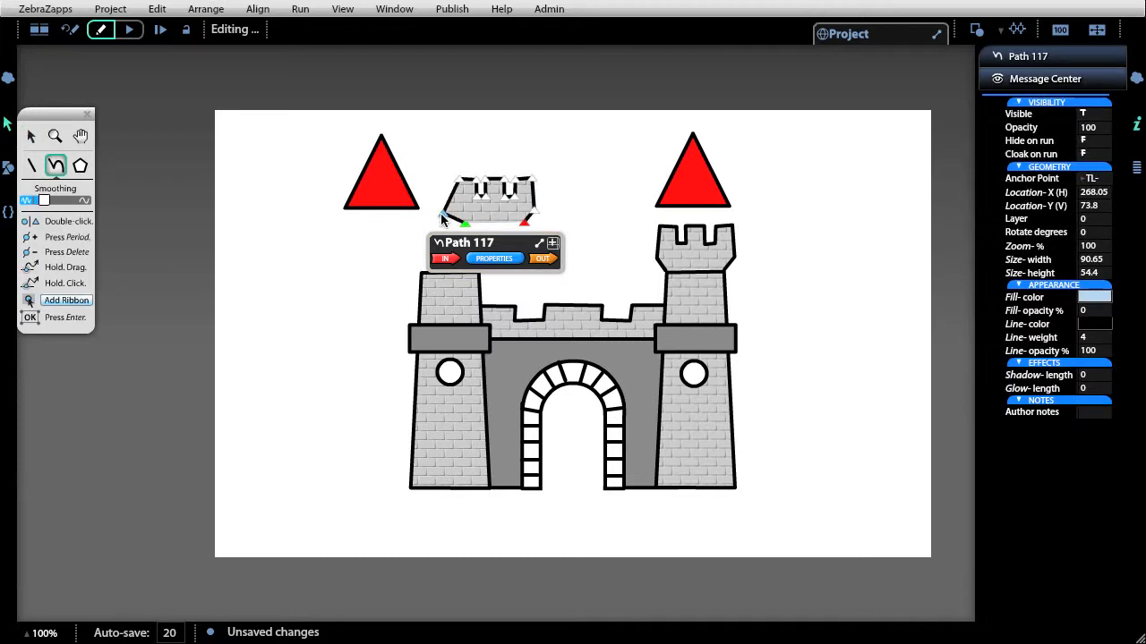
pyautogui.moveTo(441, 218); pyautogui.dragTo(442, 216)
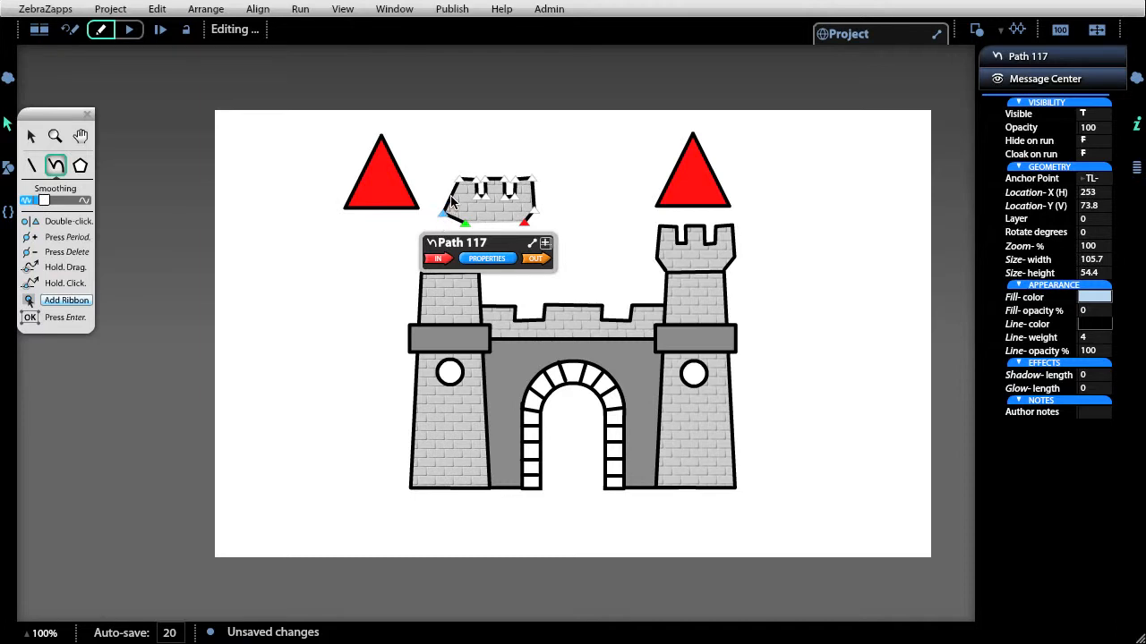
pyautogui.moveTo(444, 212)
pyautogui.mouseDown()
pyautogui.moveTo(440, 185)
pyautogui.moveTo(457, 207)
pyautogui.mouseUp()
pyautogui.hotkey('ctrl', 'z')
pyautogui.press('Delete')
pyautogui.press('Delete')
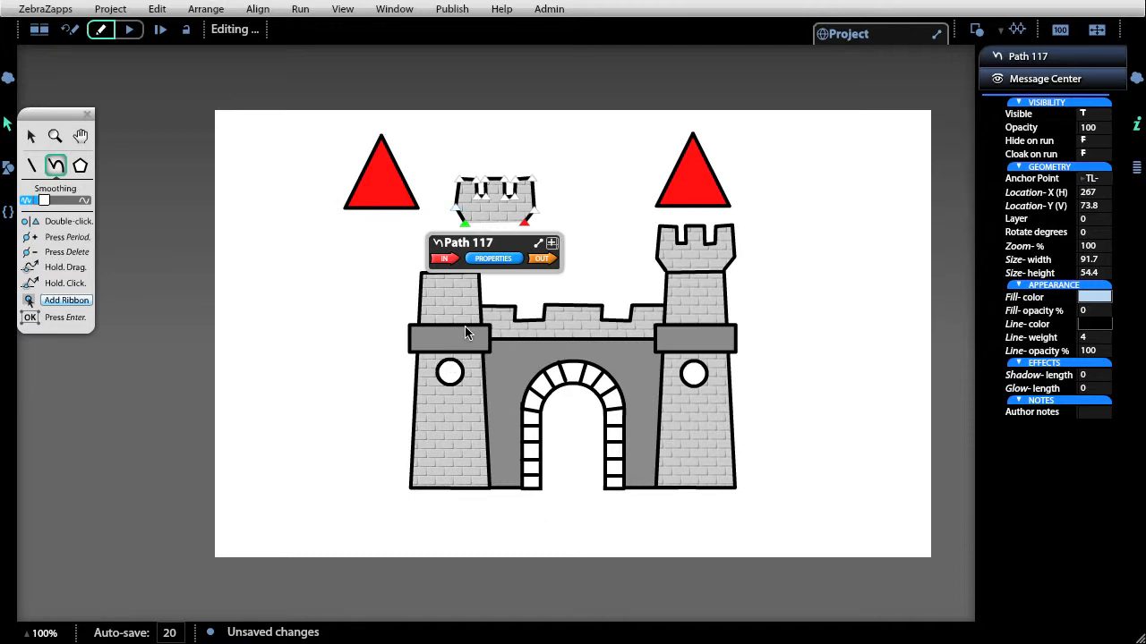
pyautogui.press('Return')
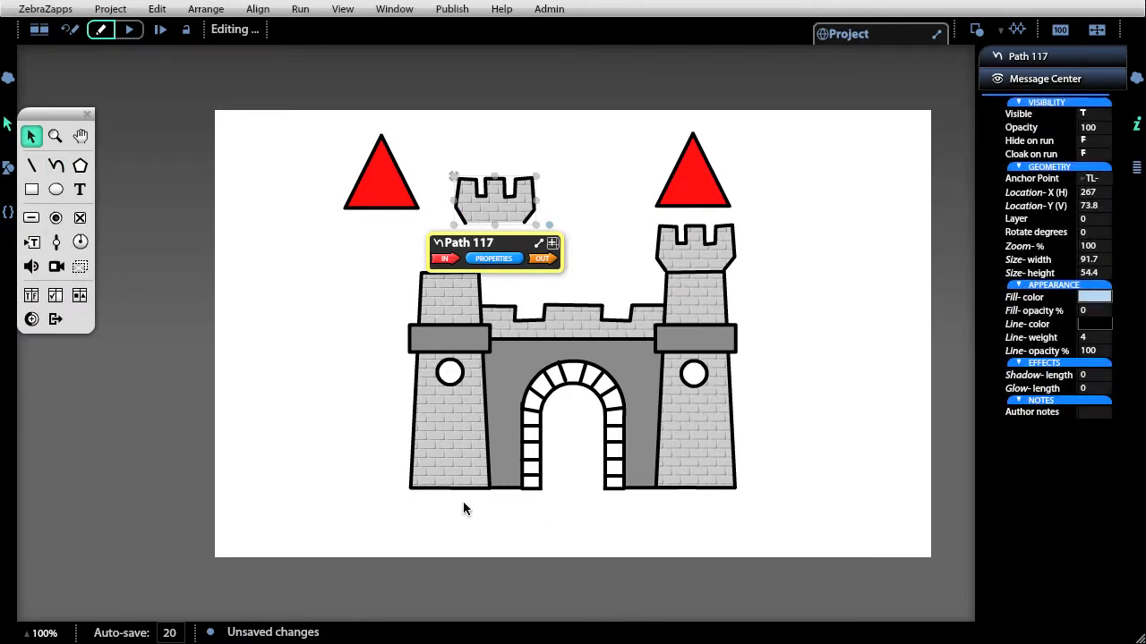
# Step: Move the left brick tower body out to the blank area and shift the grey gate wall to about X 403, Y 340
pyautogui.moveTo(446, 471); pyautogui.dragTo(277, 463)
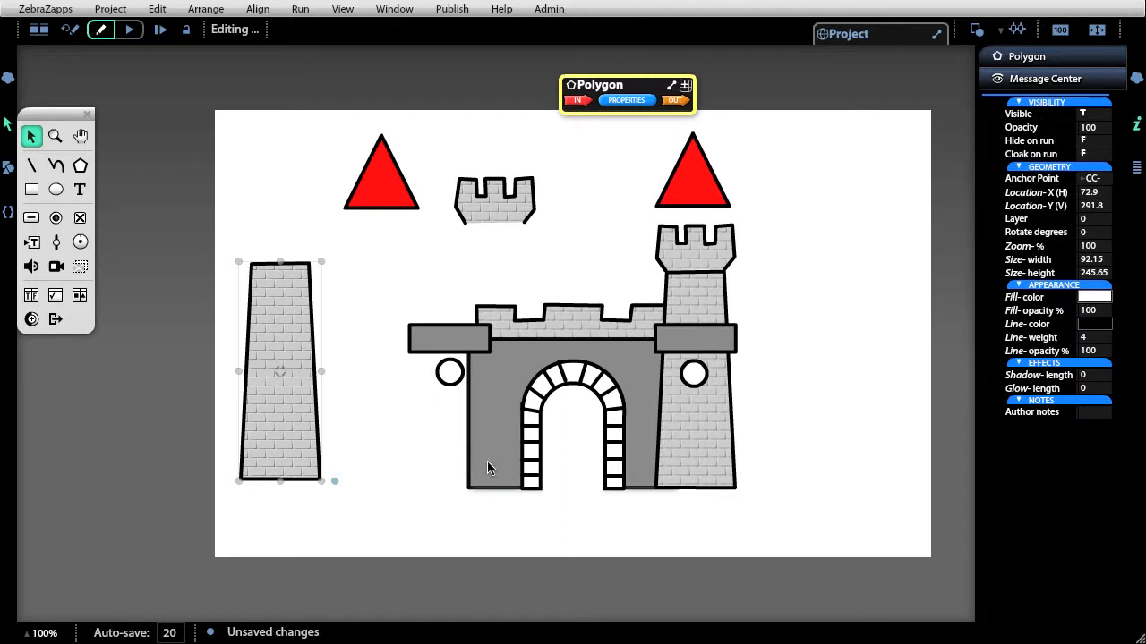
pyautogui.moveTo(486, 461)
pyautogui.mouseDown()
pyautogui.moveTo(452, 459)
pyautogui.moveTo(413, 493)
pyautogui.moveTo(485, 465)
pyautogui.mouseUp()
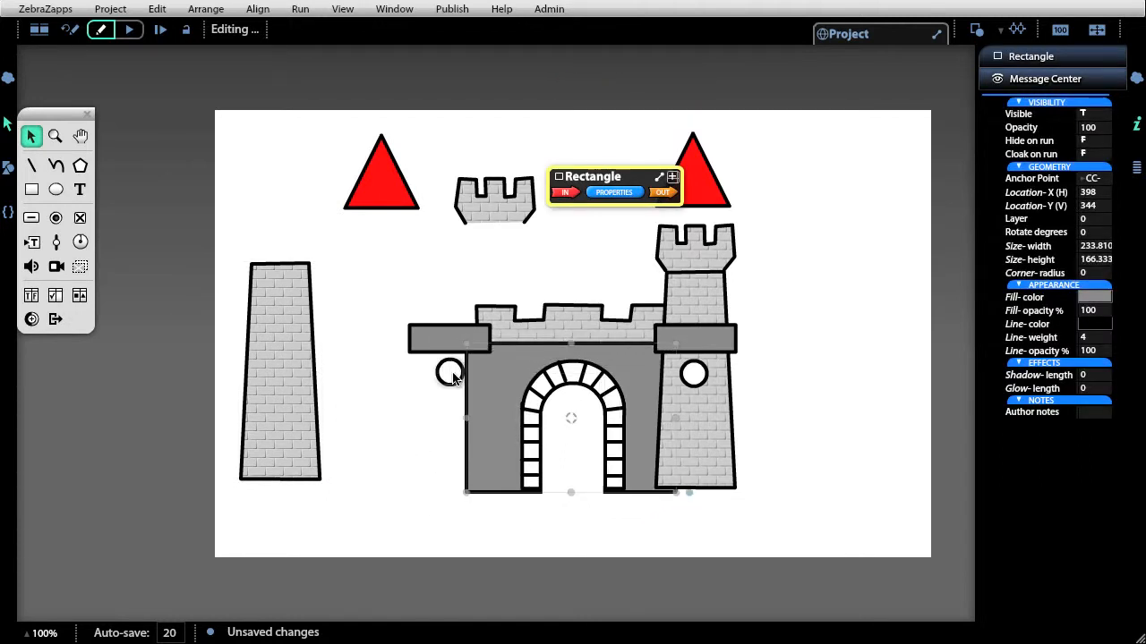
pyautogui.moveTo(480, 427); pyautogui.dragTo(483, 424)
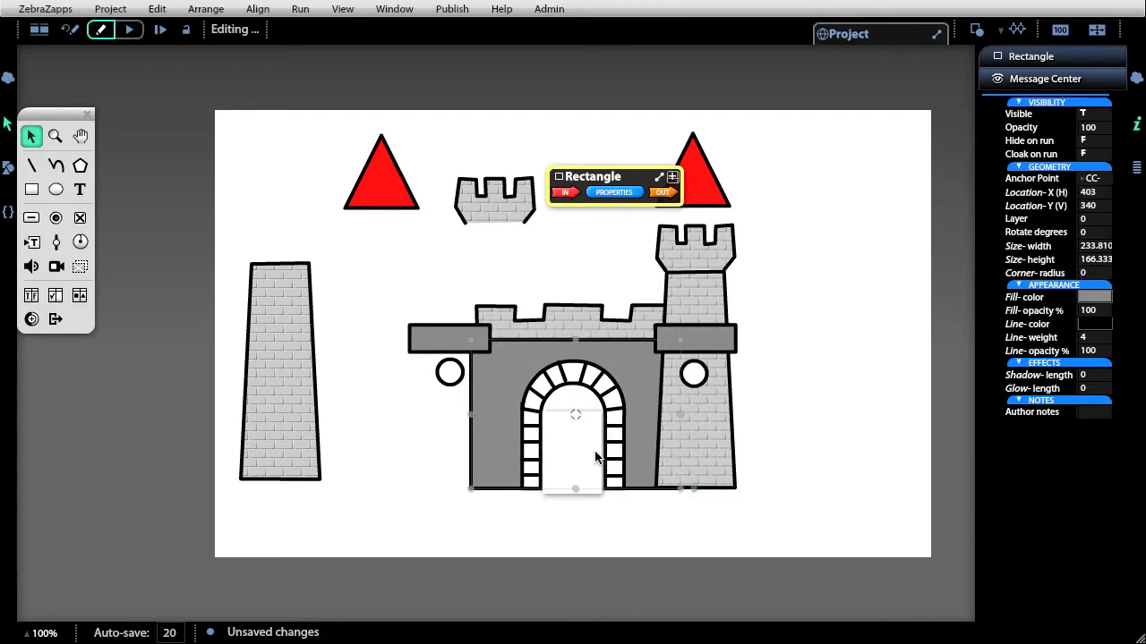
# Step: Move the arch's inner white circle and rectangle over the right tower and reassemble them as a rounded doorway
pyautogui.moveTo(570, 403); pyautogui.dragTo(641, 388)
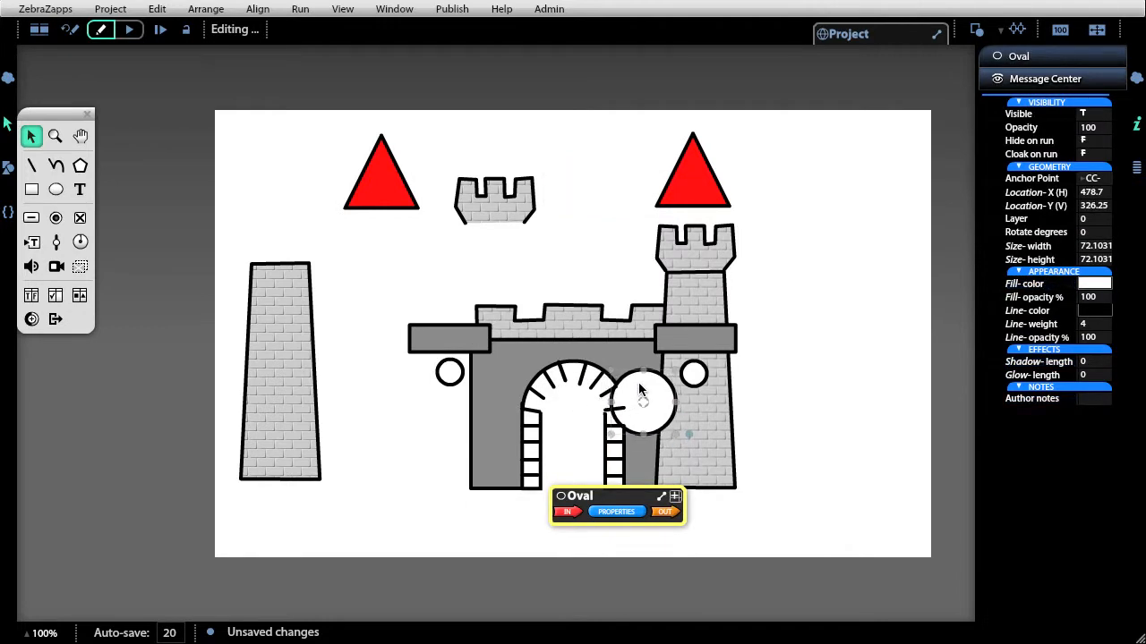
pyautogui.click(558, 459)
pyautogui.moveTo(565, 435); pyautogui.dragTo(663, 500)
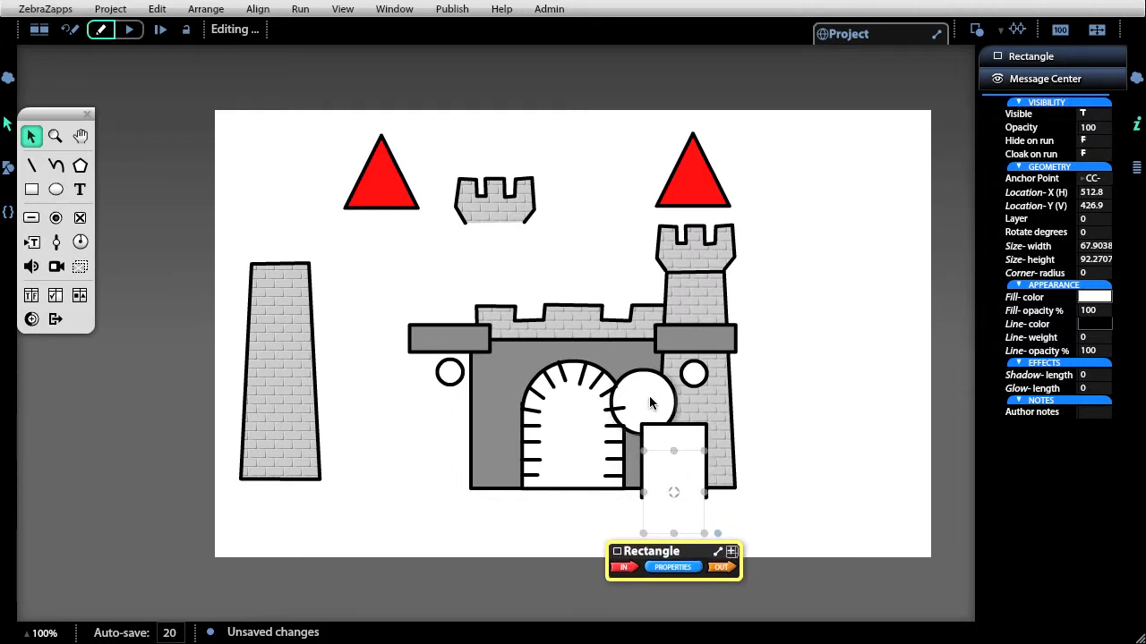
pyautogui.moveTo(651, 404); pyautogui.dragTo(680, 426)
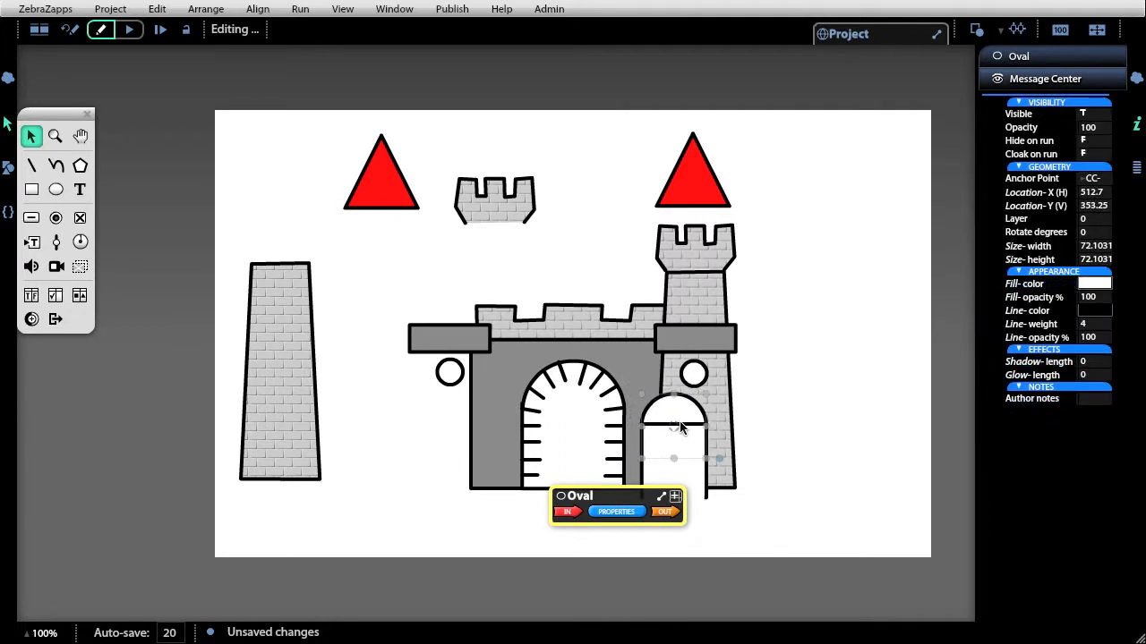
pyautogui.moveTo(672, 464); pyautogui.dragTo(673, 438)
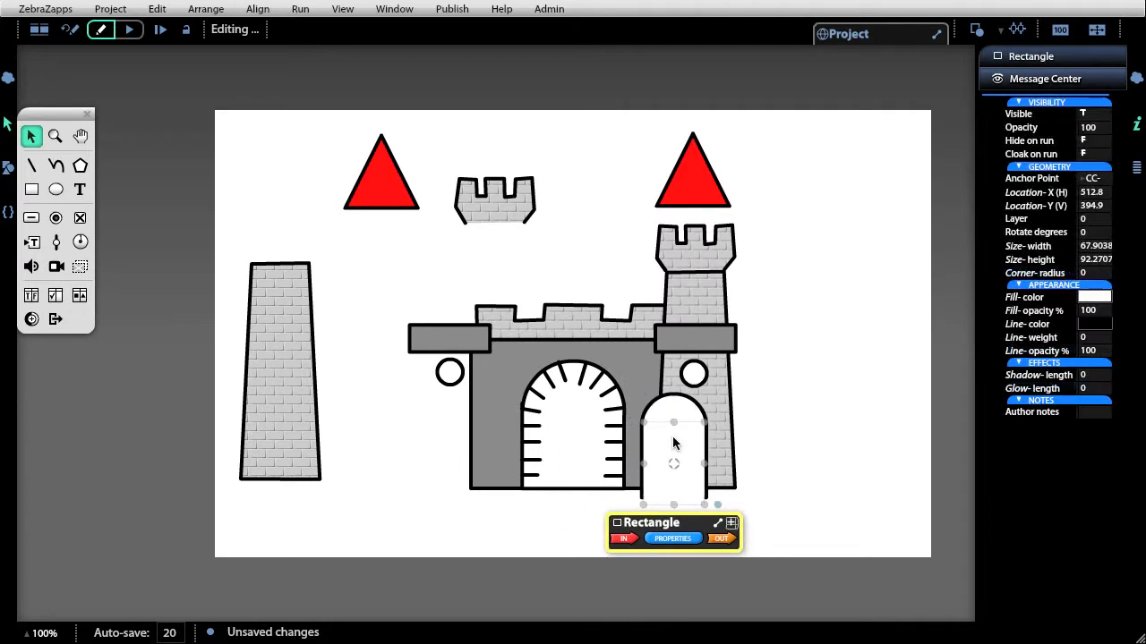
# Step: Pull two of the short black brick lines from the gate arch's left edge into the white opening
pyautogui.click(532, 472)
pyautogui.click(552, 439)
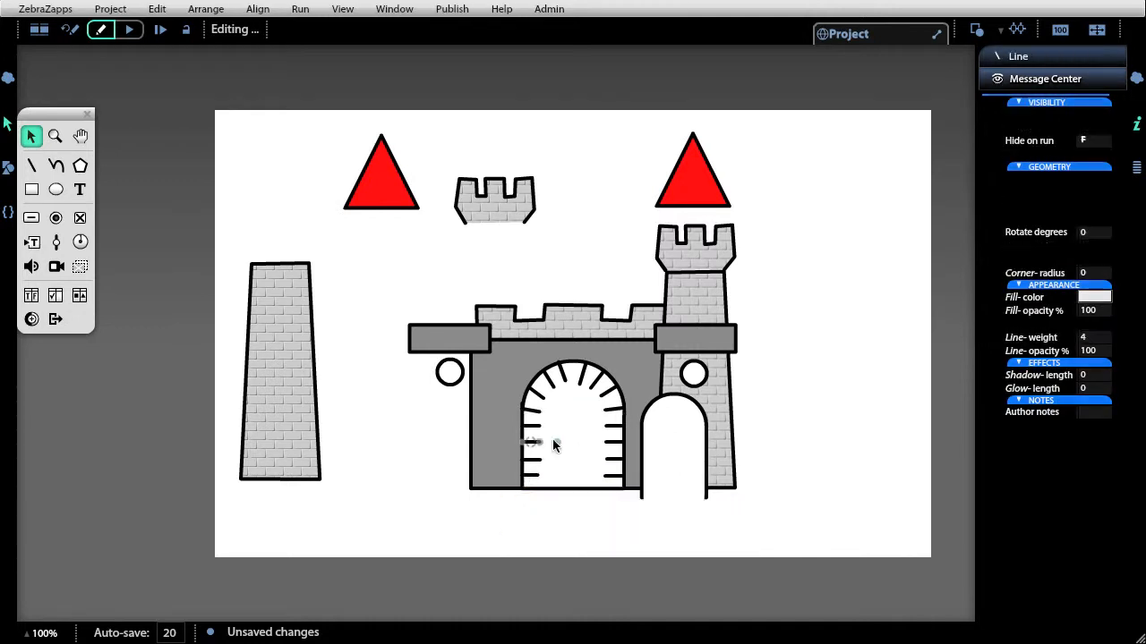
pyautogui.moveTo(564, 439); pyautogui.dragTo(578, 426)
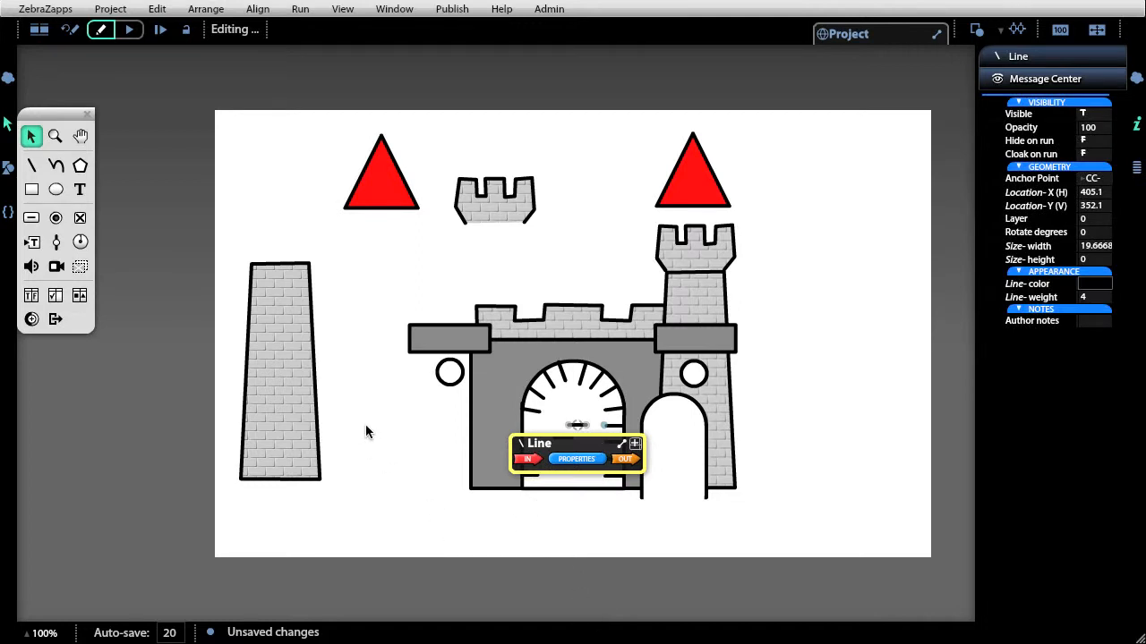
# Step: Move the detached brick tower to about X 143, Y 276 and display its appearance properties, including the fill graphic
pyautogui.moveTo(292, 395); pyautogui.dragTo(352, 379)
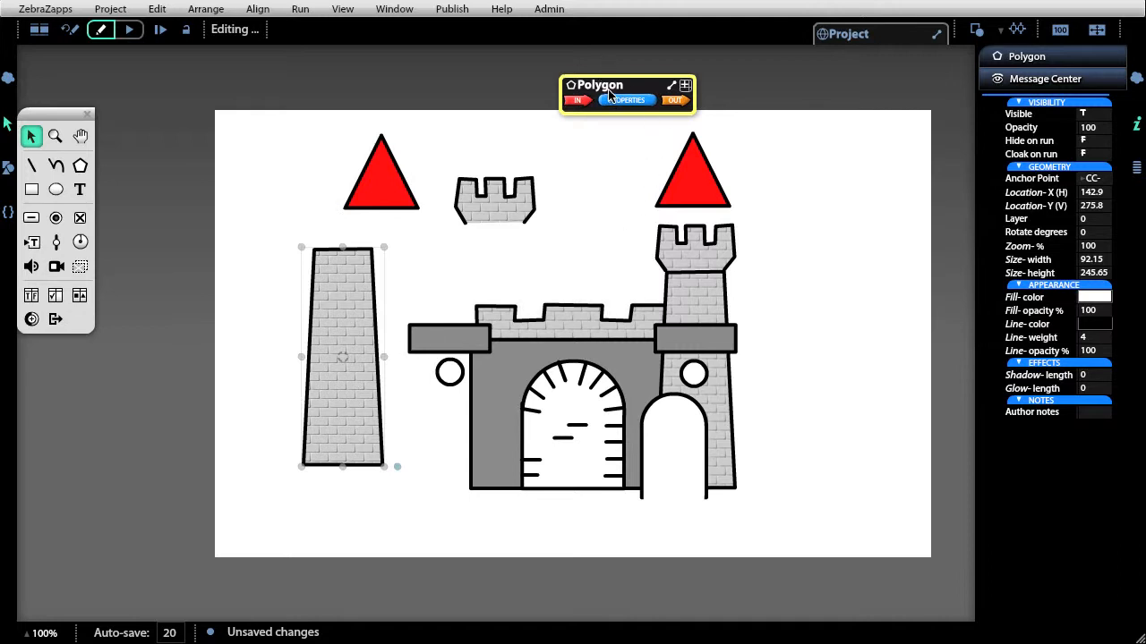
pyautogui.moveTo(615, 94); pyautogui.dragTo(475, 255)
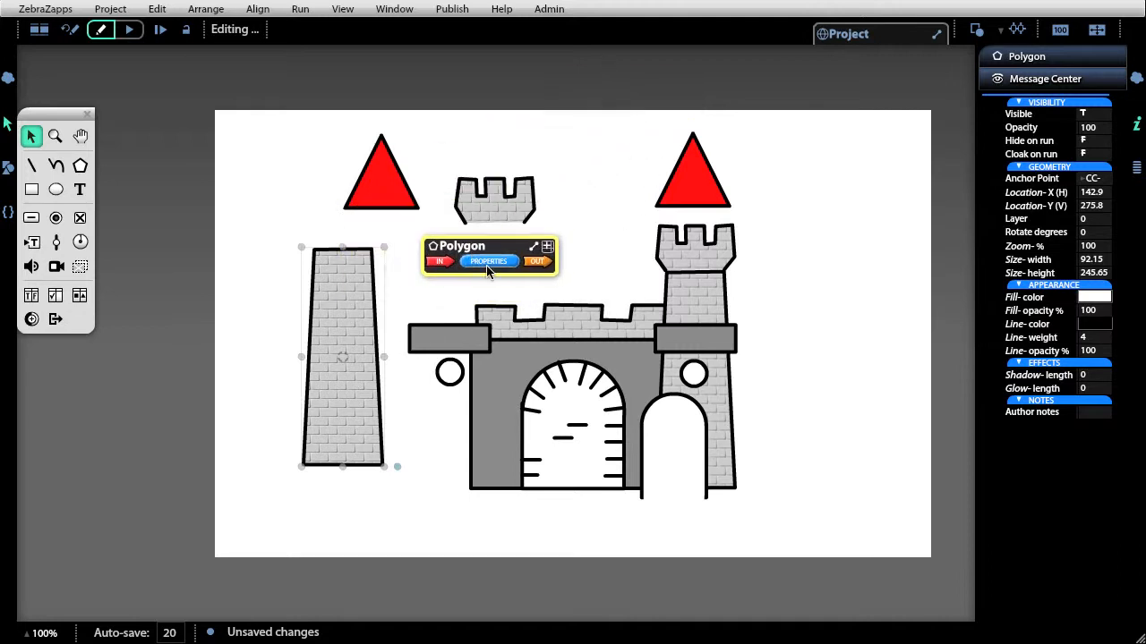
pyautogui.click(487, 261)
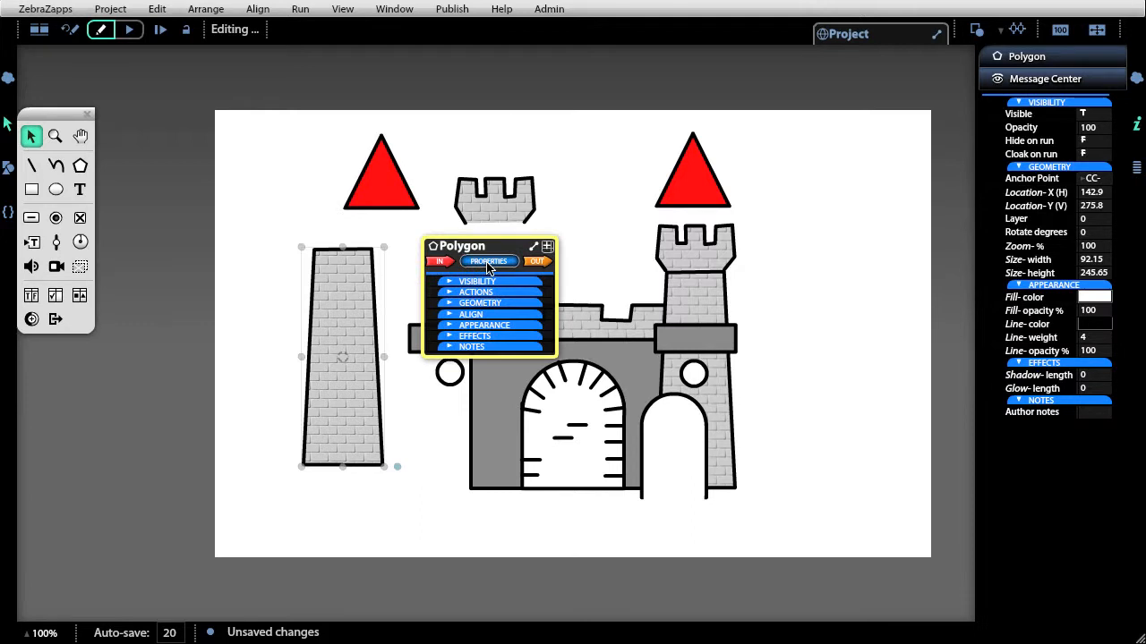
pyautogui.click(481, 326)
pyautogui.click(456, 376)
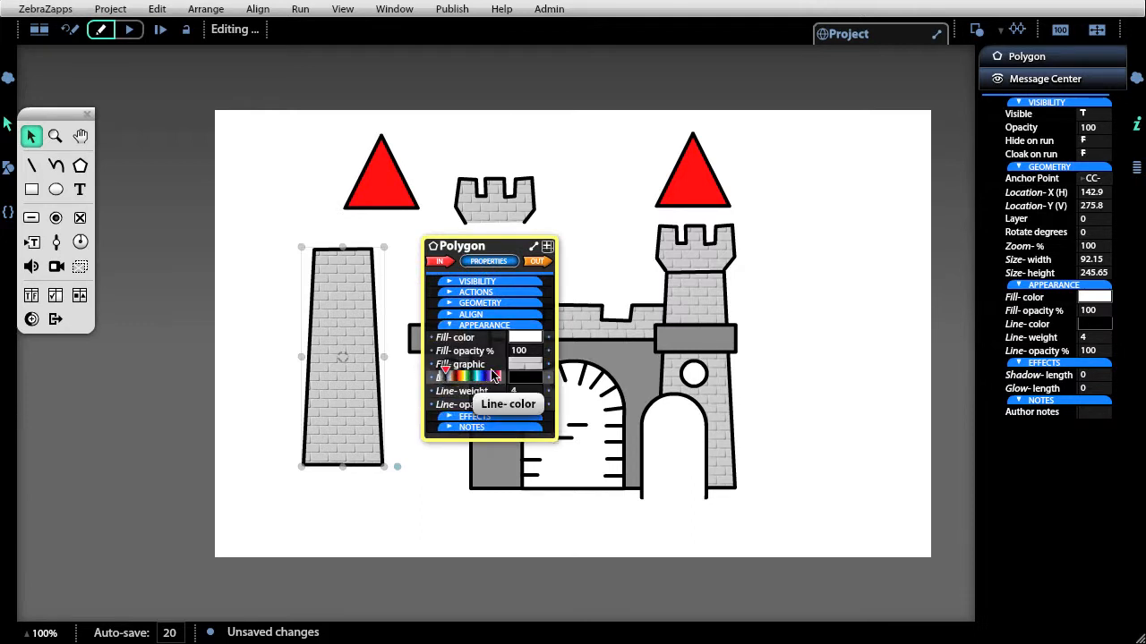
# Step: Show the project's resources and examine the stones.png image used as the brick fill
pyautogui.click(7, 168)
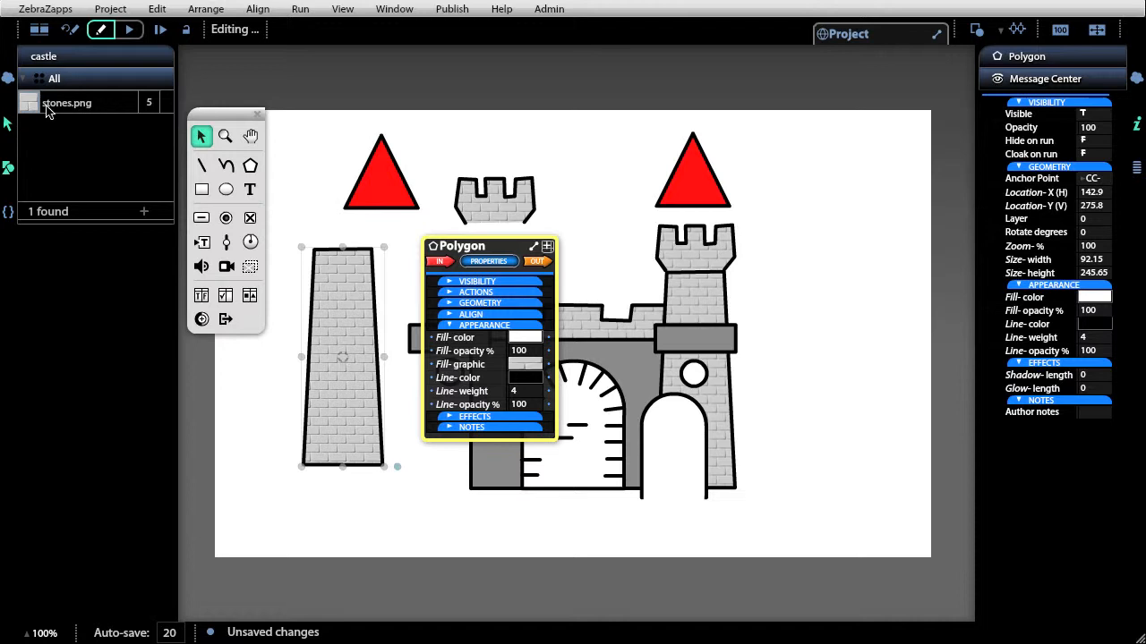
pyautogui.moveTo(32, 108); pyautogui.dragTo(59, 149)
pyautogui.click(500, 189)
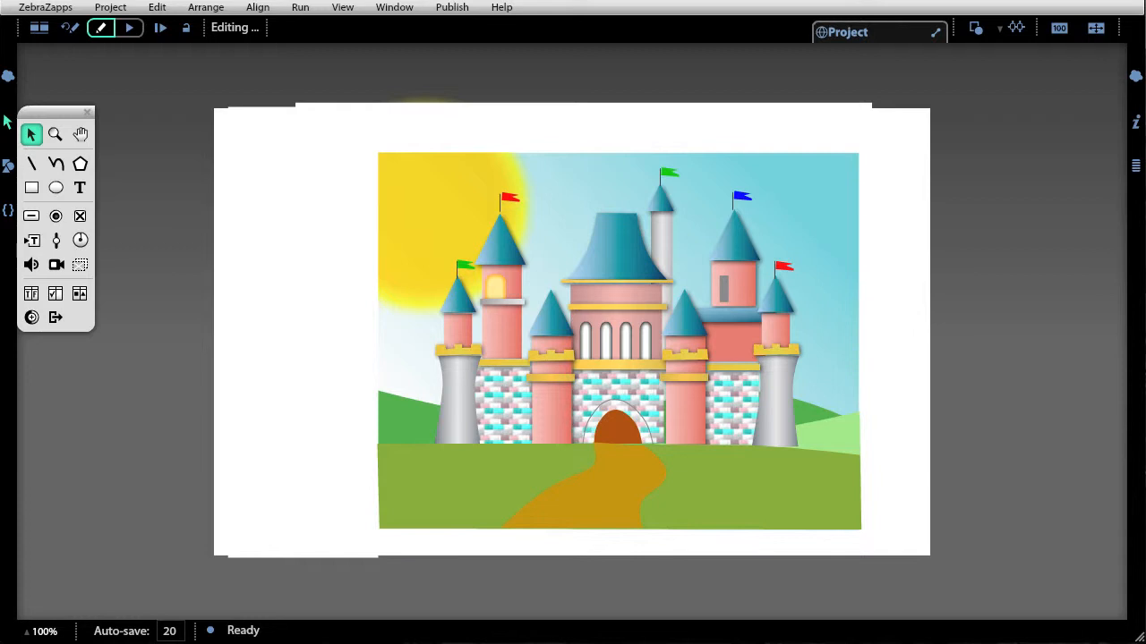
# Step: Nudge the blue cone roof of the colored castle's leftmost turret and the pink tower rectangle beside it
pyautogui.click(454, 297)
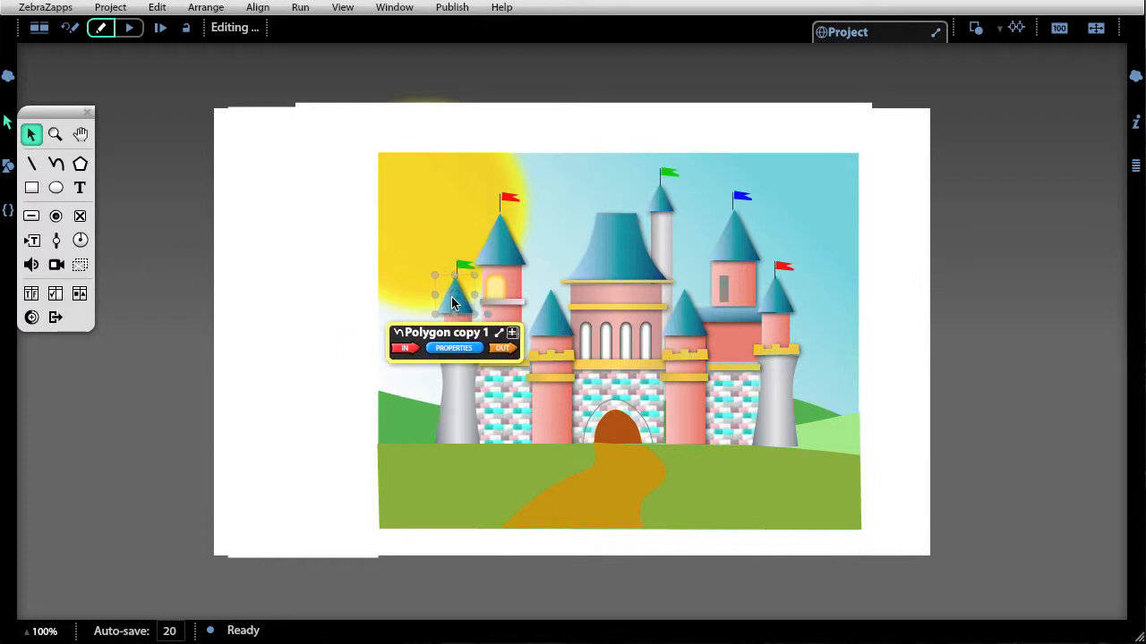
pyautogui.moveTo(454, 304); pyautogui.dragTo(457, 302)
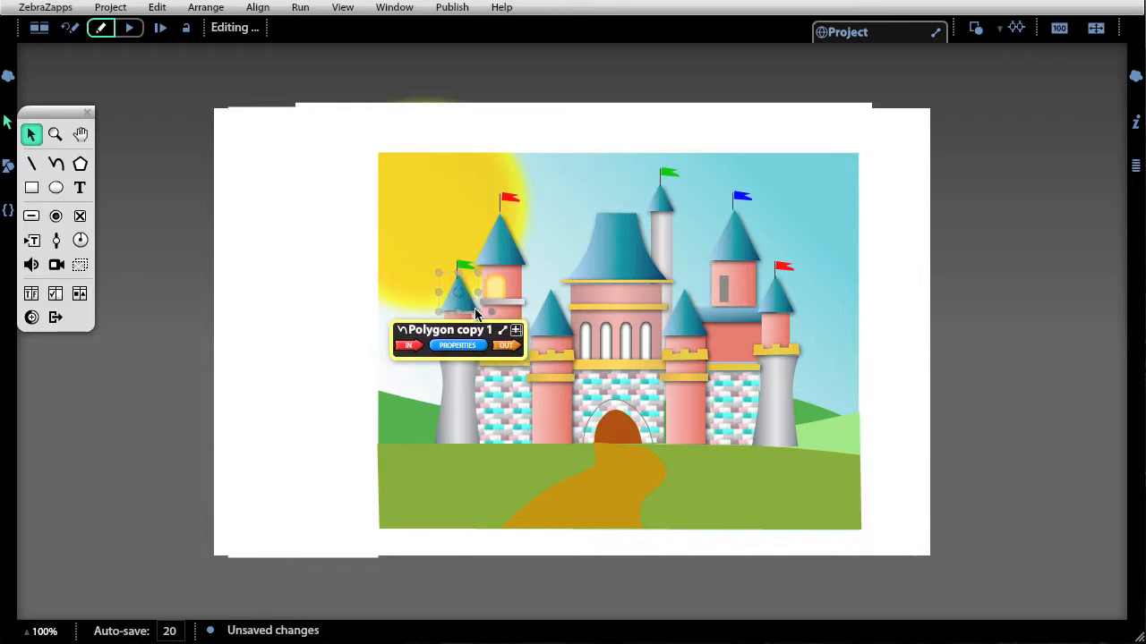
pyautogui.click(522, 285)
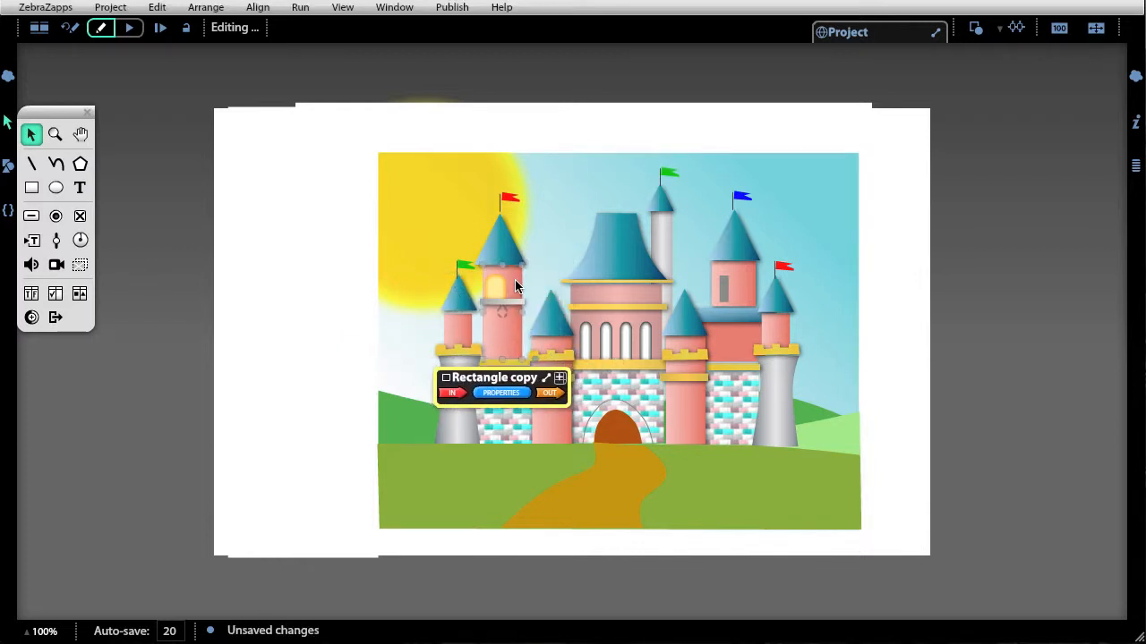
pyautogui.moveTo(515, 279); pyautogui.dragTo(511, 278)
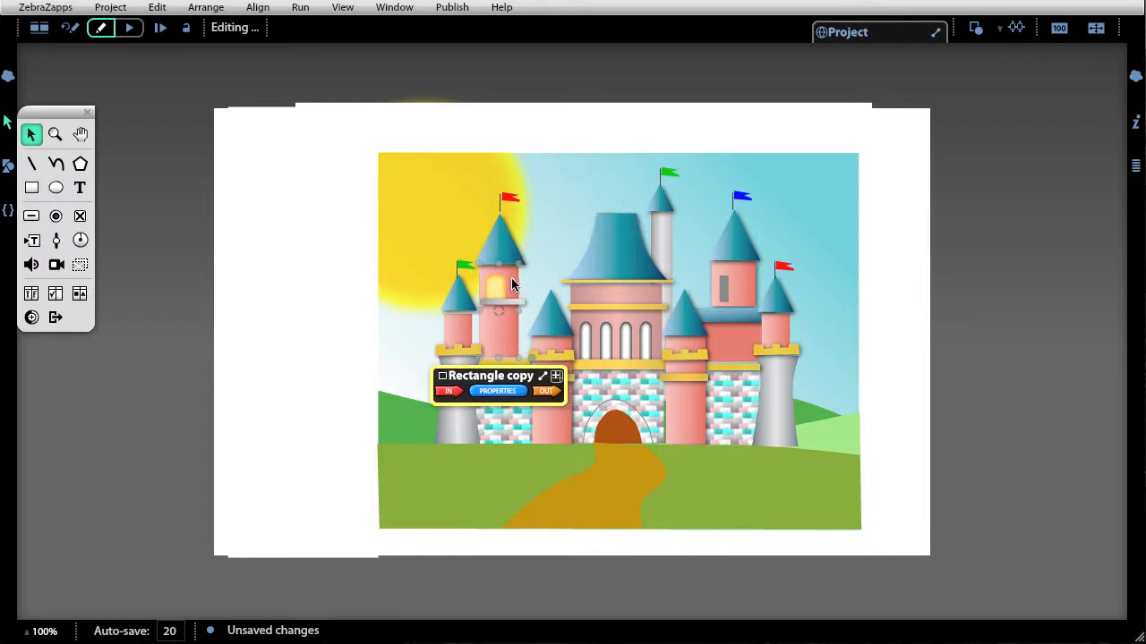
# Step: Bring the colored castle's leftmost grey tower base to the front and place it on the blank area beside the scene
pyautogui.click(465, 432)
pyautogui.moveTo(465, 432); pyautogui.dragTo(426, 431)
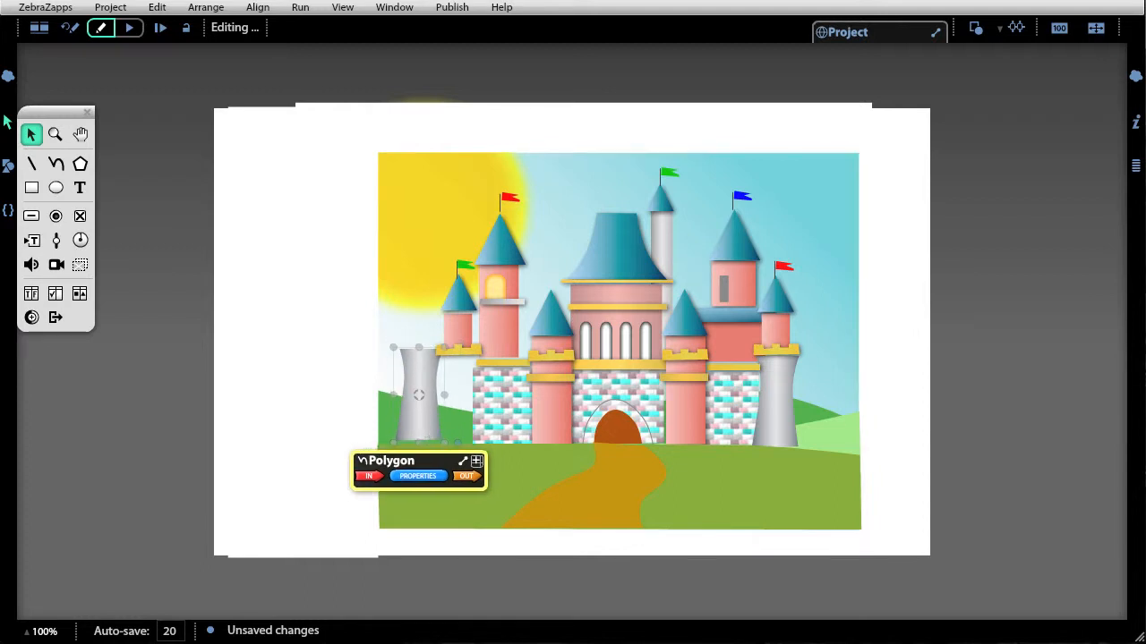
pyautogui.click(215, 8)
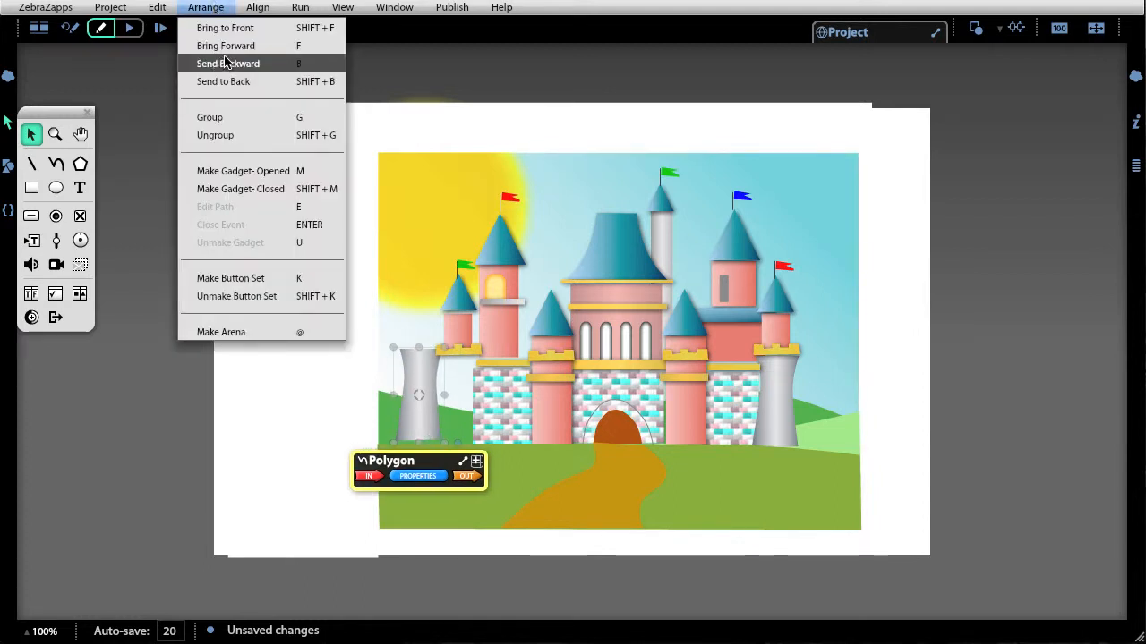
pyautogui.click(231, 28)
pyautogui.moveTo(412, 392); pyautogui.dragTo(286, 365)
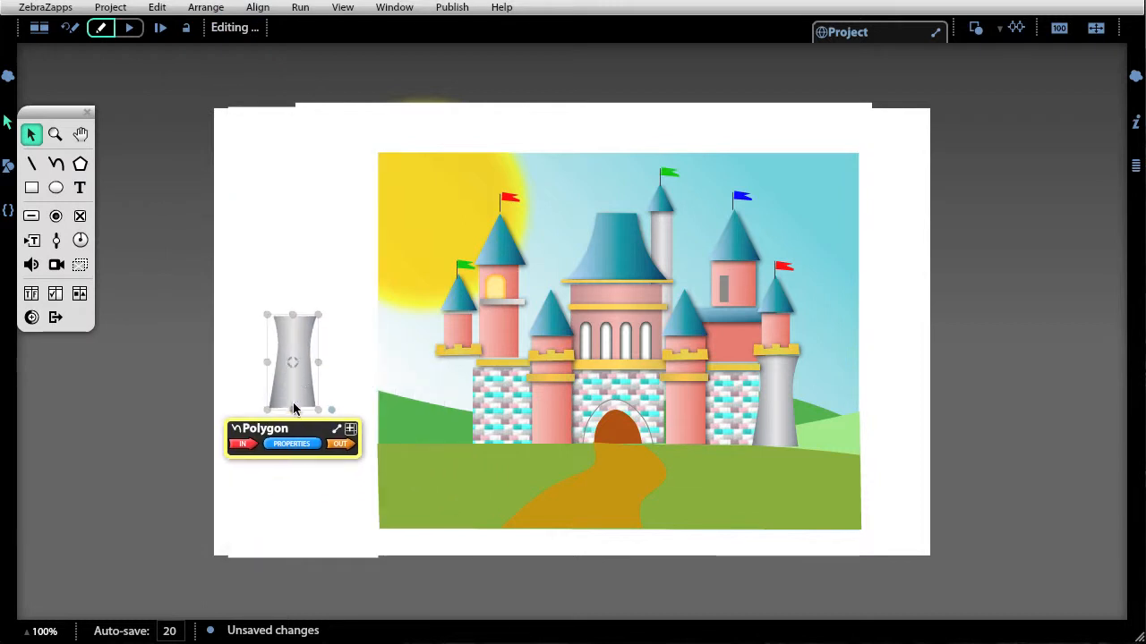
# Step: Edit the grey tower's path, pull its left-side curve point outward to bulge the wall, and restore the point
pyautogui.doubleClick(295, 378)
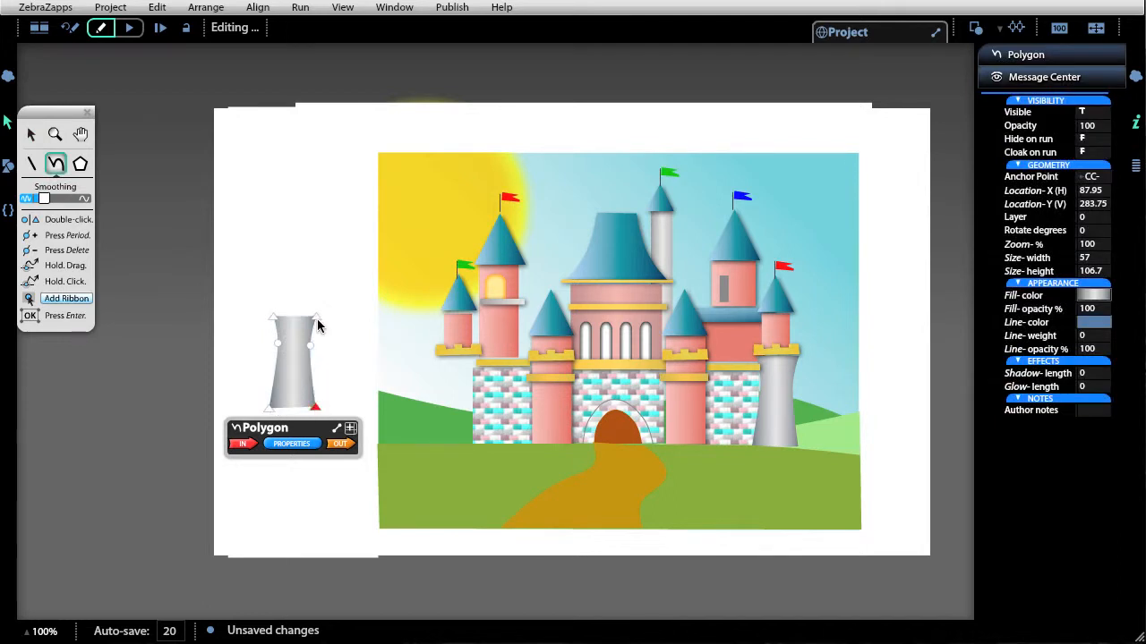
pyautogui.click(277, 345)
pyautogui.moveTo(260, 357); pyautogui.dragTo(245, 351)
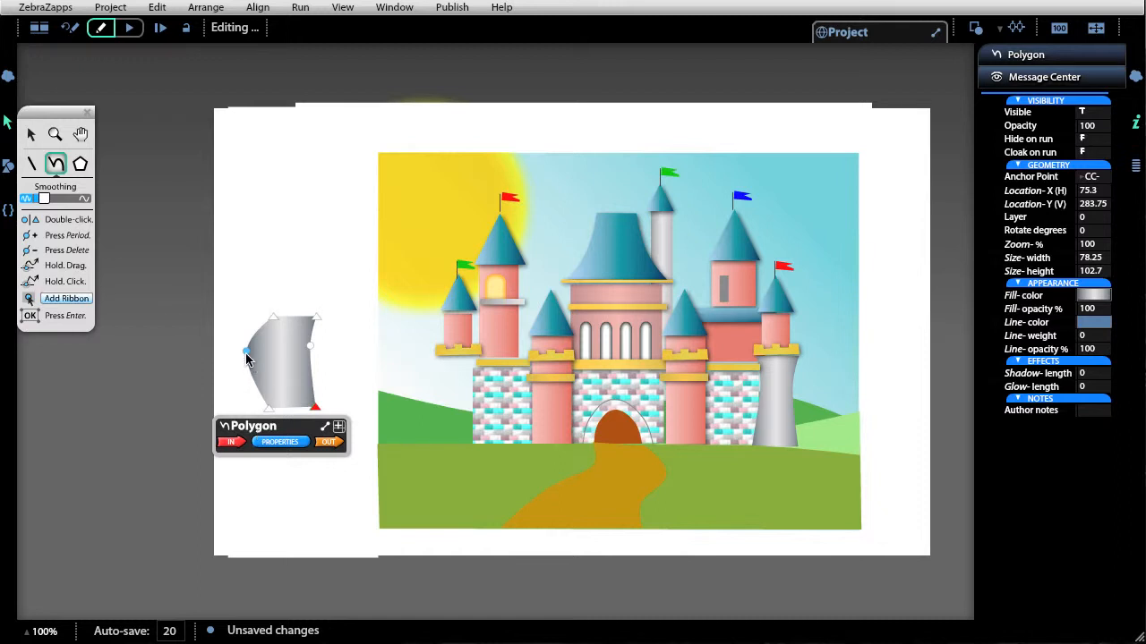
pyautogui.moveTo(267, 359); pyautogui.dragTo(279, 356)
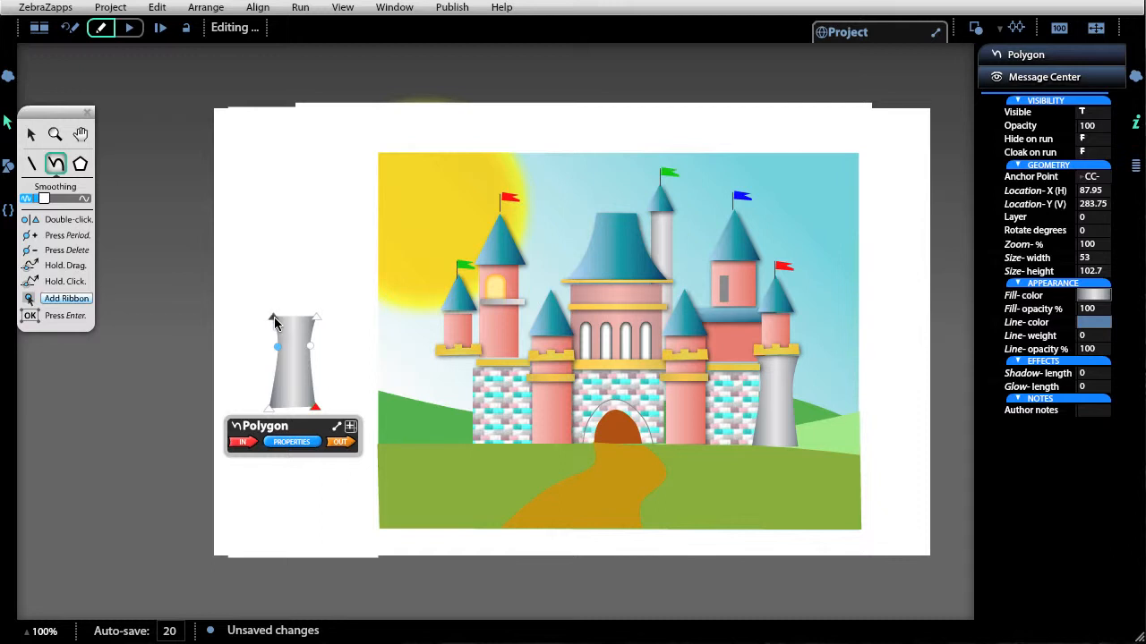
# Step: Try raising the grey tower's top-left corner point, restore it, and pull up a curved top-center point to make the tower about 151 high
pyautogui.click(273, 318)
pyautogui.moveTo(273, 318); pyautogui.dragTo(266, 256)
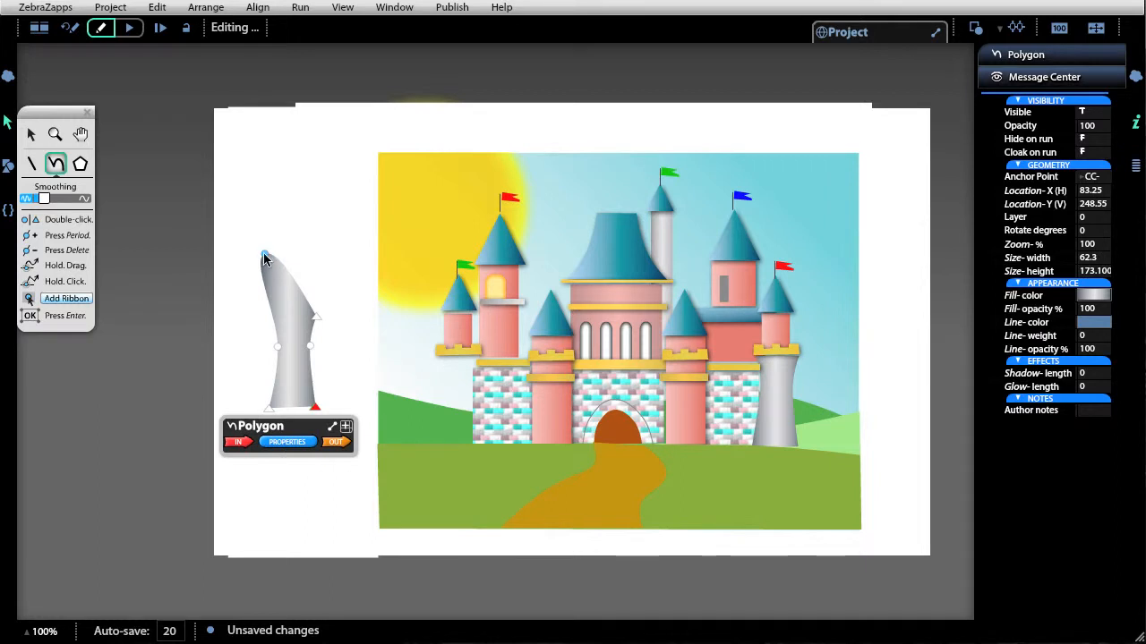
pyautogui.doubleClick(264, 253)
pyautogui.moveTo(265, 258); pyautogui.dragTo(277, 317)
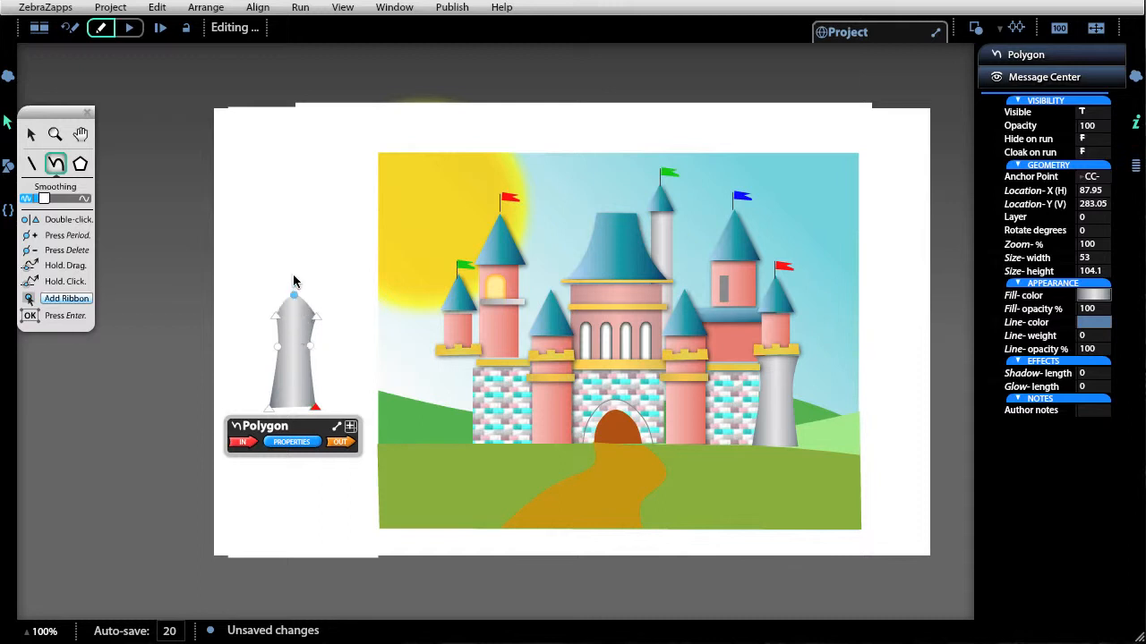
pyautogui.moveTo(294, 293); pyautogui.dragTo(293, 273)
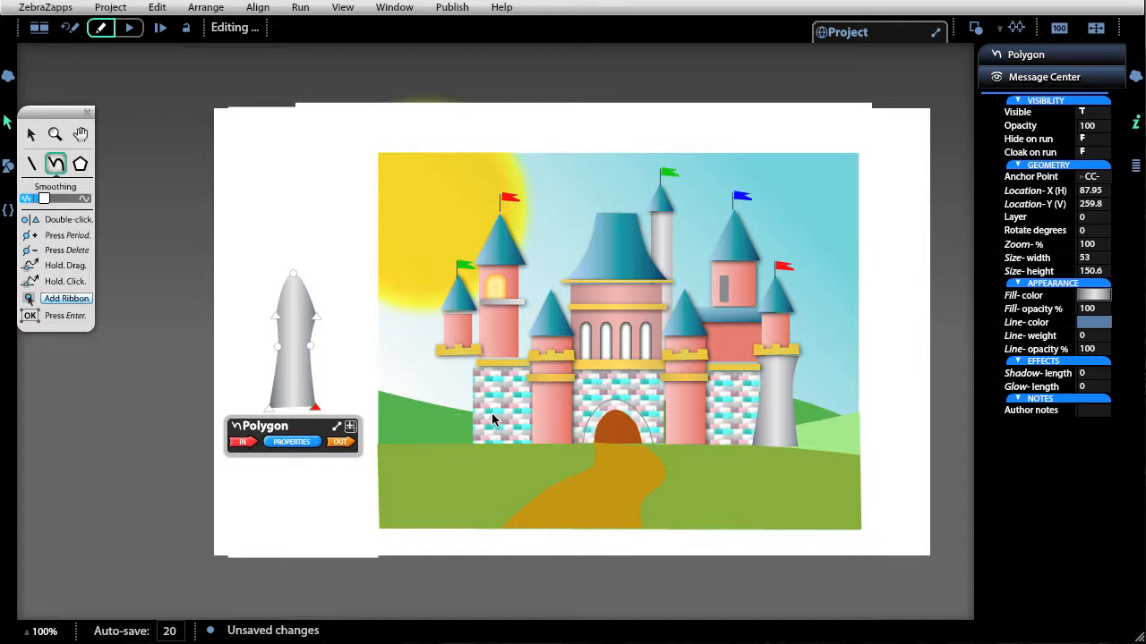
# Step: Finish the grey tower's path edit and change the glow color of the sun oval to orange
pyautogui.press('Return')
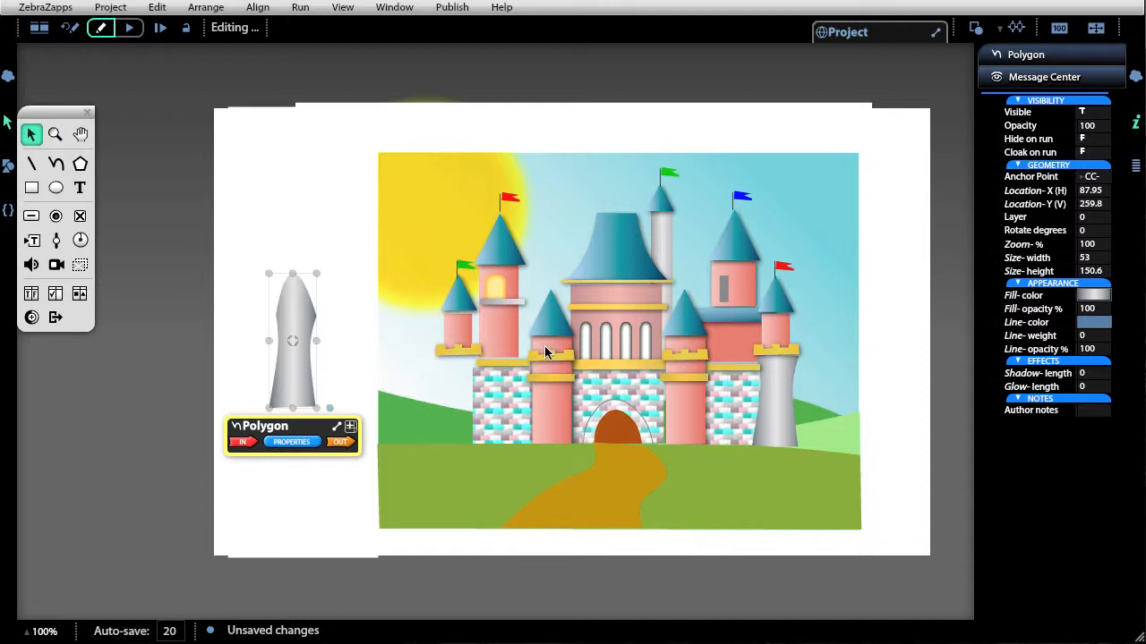
pyautogui.click(426, 226)
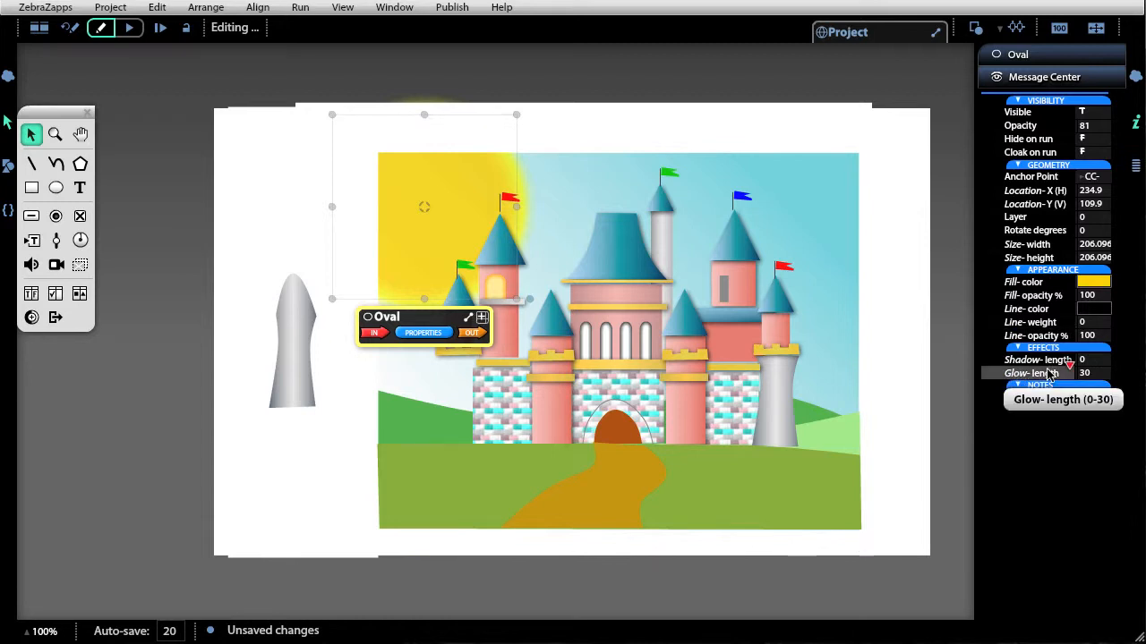
pyautogui.click(423, 335)
pyautogui.click(421, 407)
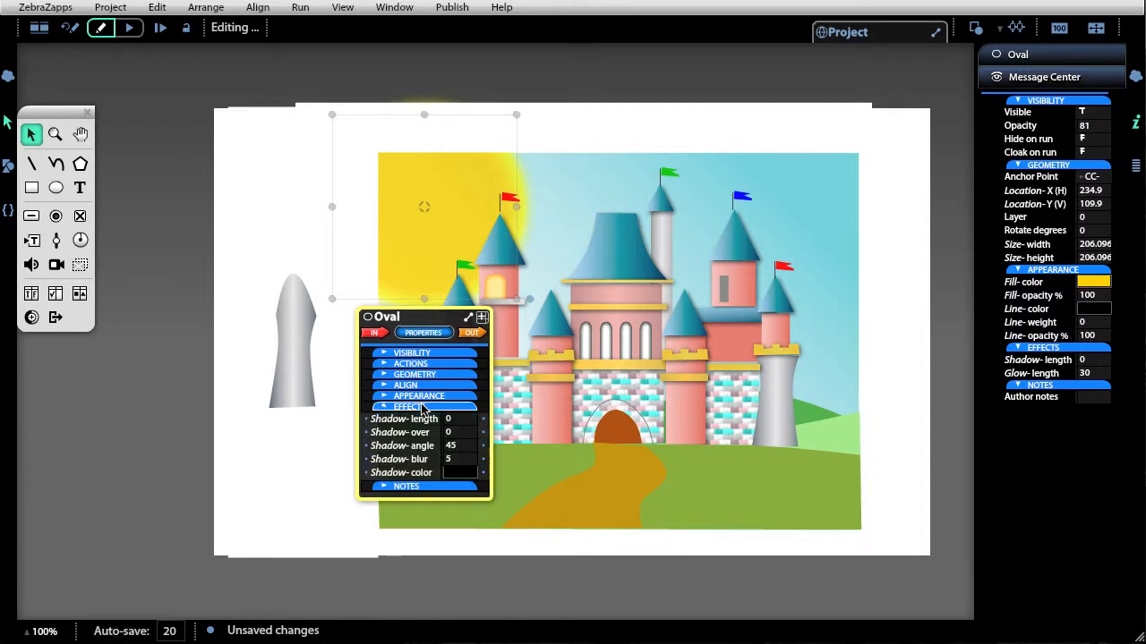
pyautogui.moveTo(466, 524)
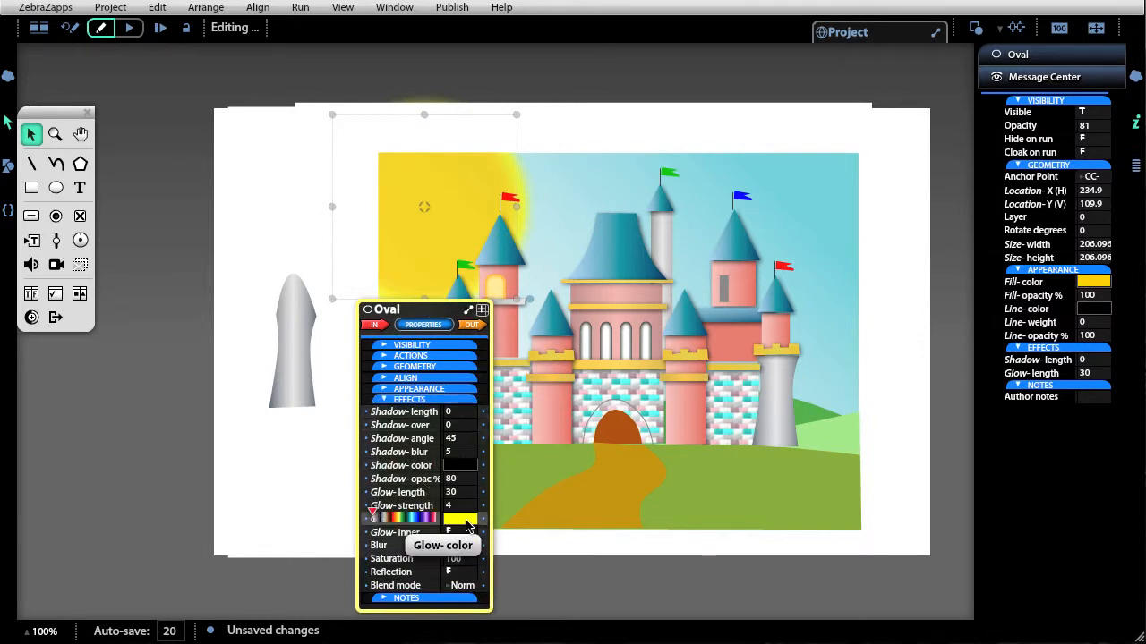
pyautogui.click(466, 526)
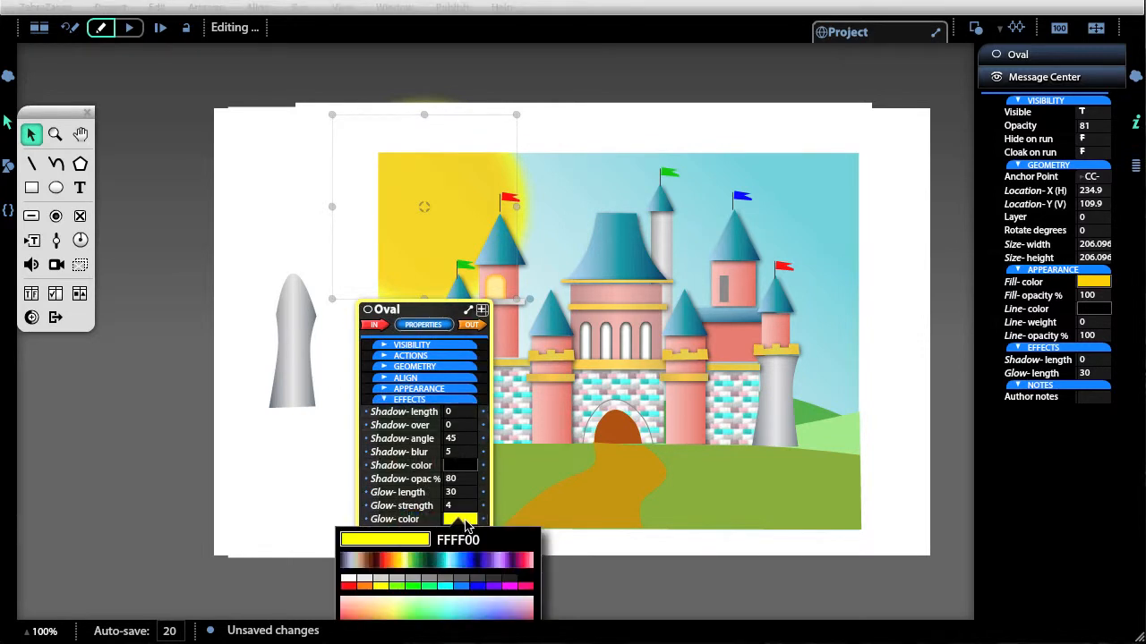
pyautogui.click(364, 589)
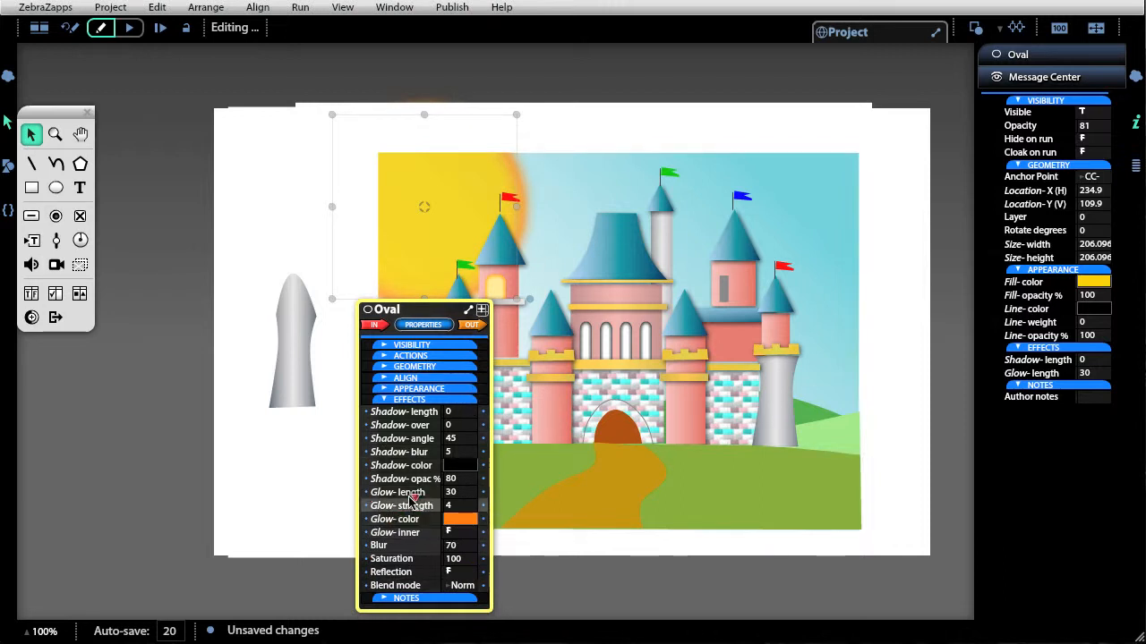
pyautogui.moveTo(431, 491)
pyautogui.mouseDown()
pyautogui.moveTo(383, 483)
pyautogui.moveTo(451, 481)
pyautogui.mouseUp()
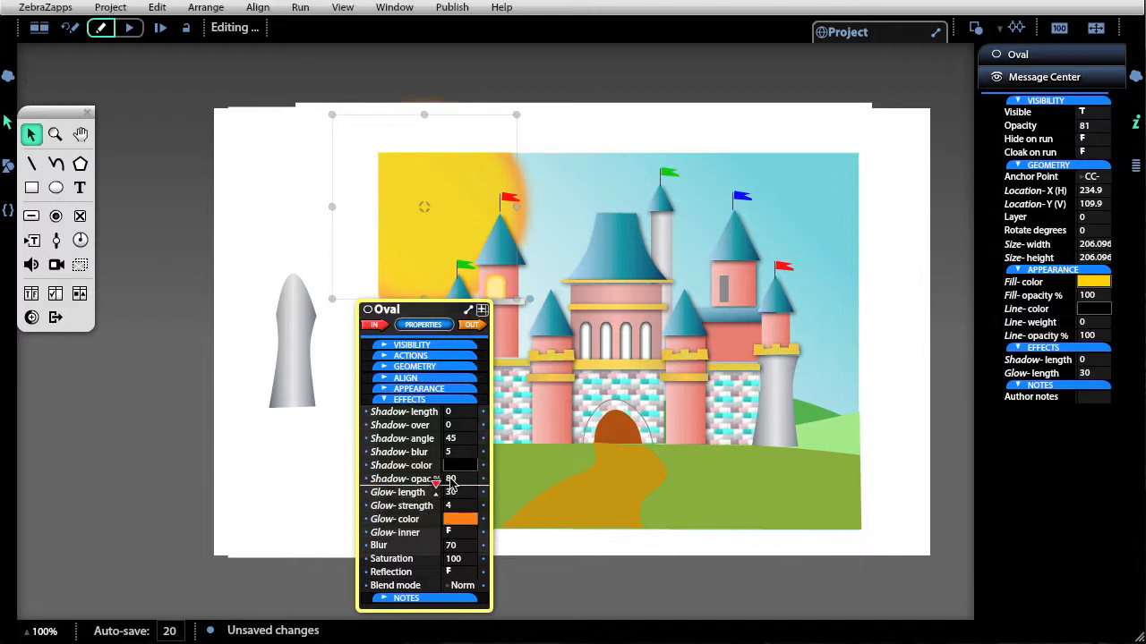
# Step: Nudge the light green hill and the dark green hill behind the castle slightly upward against the sky rectangle
pyautogui.click(581, 197)
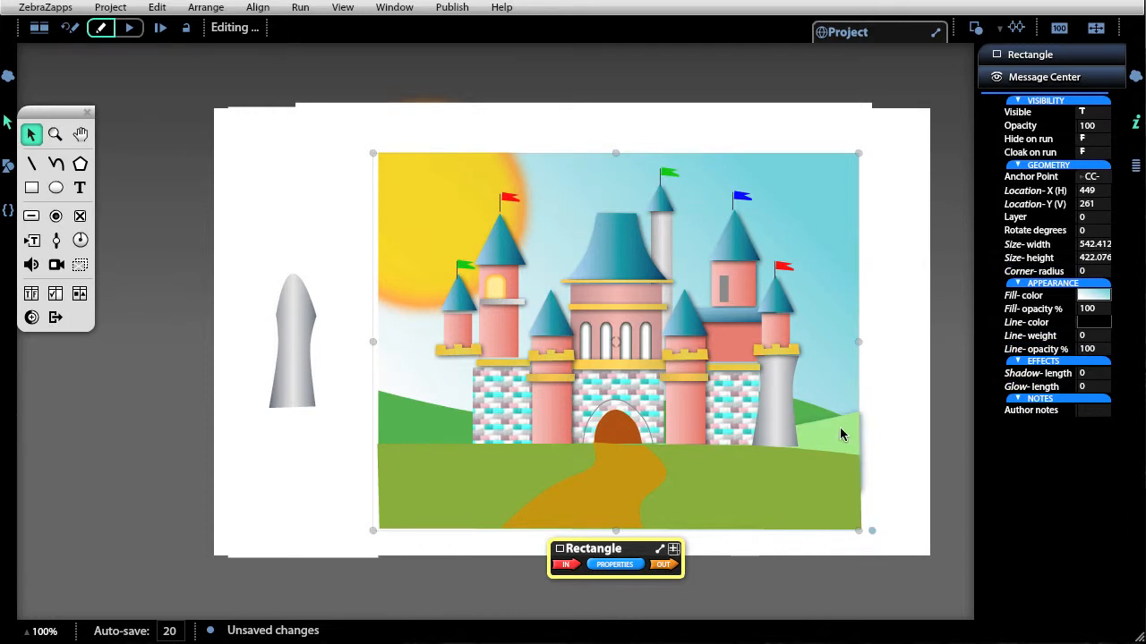
pyautogui.moveTo(839, 434)
pyautogui.mouseDown()
pyautogui.moveTo(836, 318)
pyautogui.moveTo(895, 322)
pyautogui.moveTo(840, 418)
pyautogui.mouseUp()
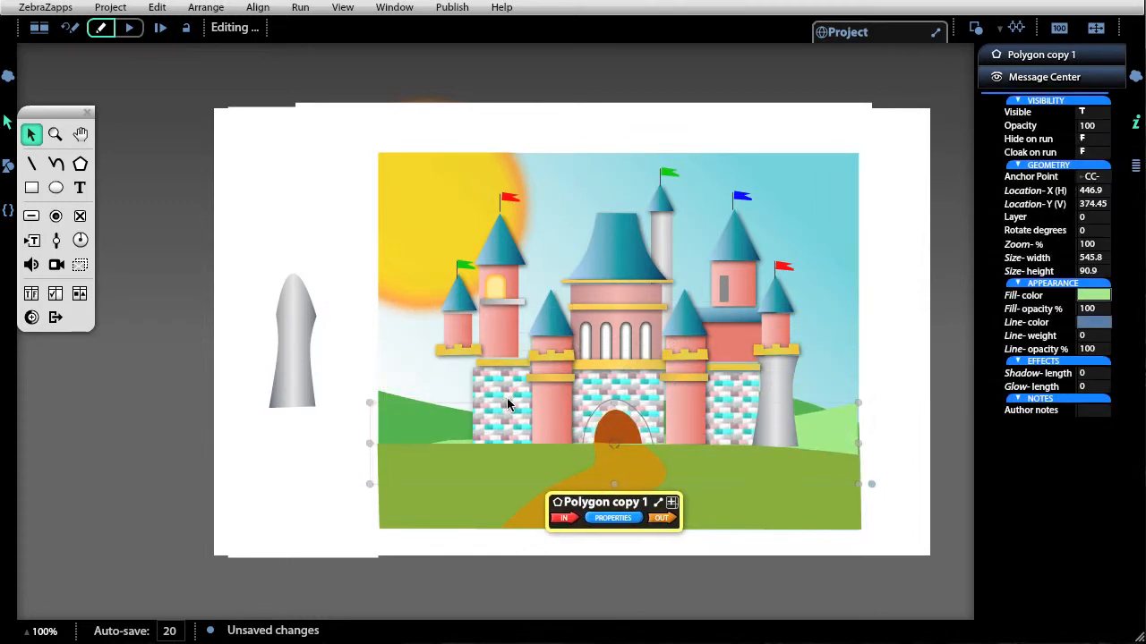
pyautogui.moveTo(406, 418)
pyautogui.mouseDown()
pyautogui.moveTo(418, 308)
pyautogui.moveTo(403, 407)
pyautogui.mouseUp()
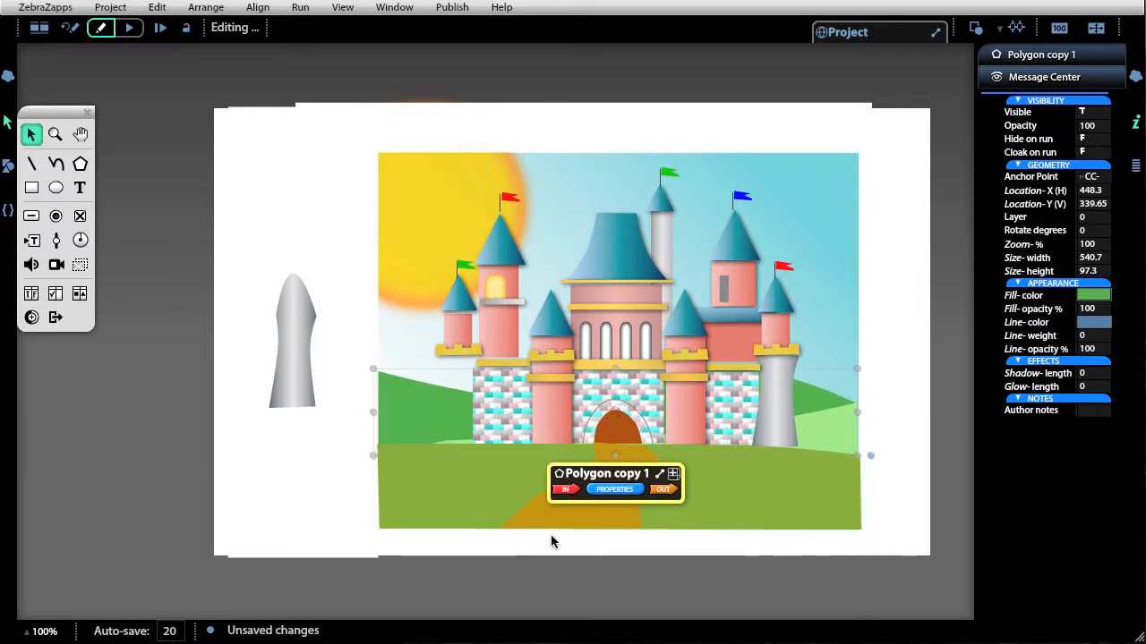
# Step: Nudge the brown road slightly downward and edit its path, pulling the curve point at its right-hand bend inward
pyautogui.moveTo(549, 522)
pyautogui.mouseDown()
pyautogui.moveTo(780, 525)
pyautogui.moveTo(657, 486)
pyautogui.moveTo(670, 502)
pyautogui.moveTo(617, 523)
pyautogui.moveTo(549, 530)
pyautogui.mouseUp()
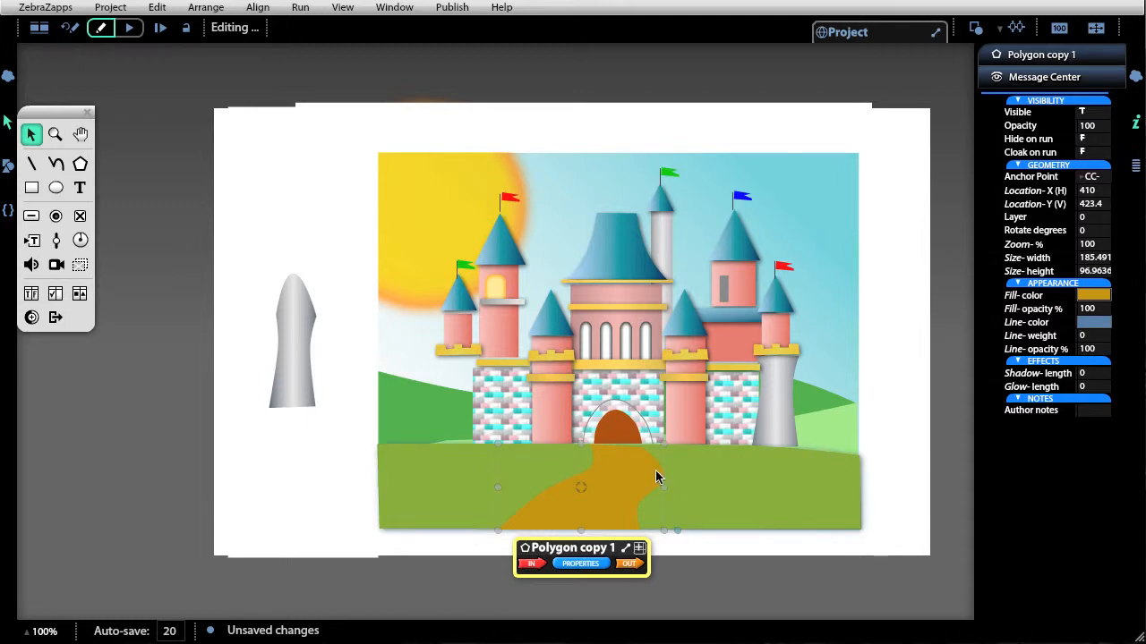
pyautogui.doubleClick(609, 496)
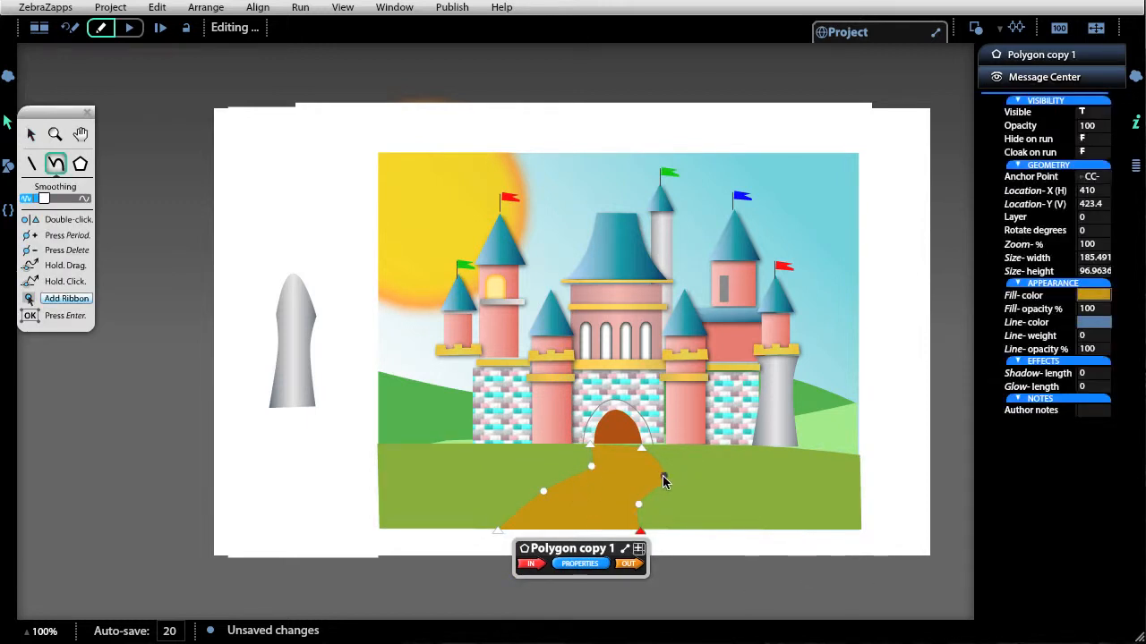
pyautogui.moveTo(662, 476)
pyautogui.mouseDown()
pyautogui.moveTo(700, 473)
pyautogui.moveTo(654, 468)
pyautogui.mouseUp()
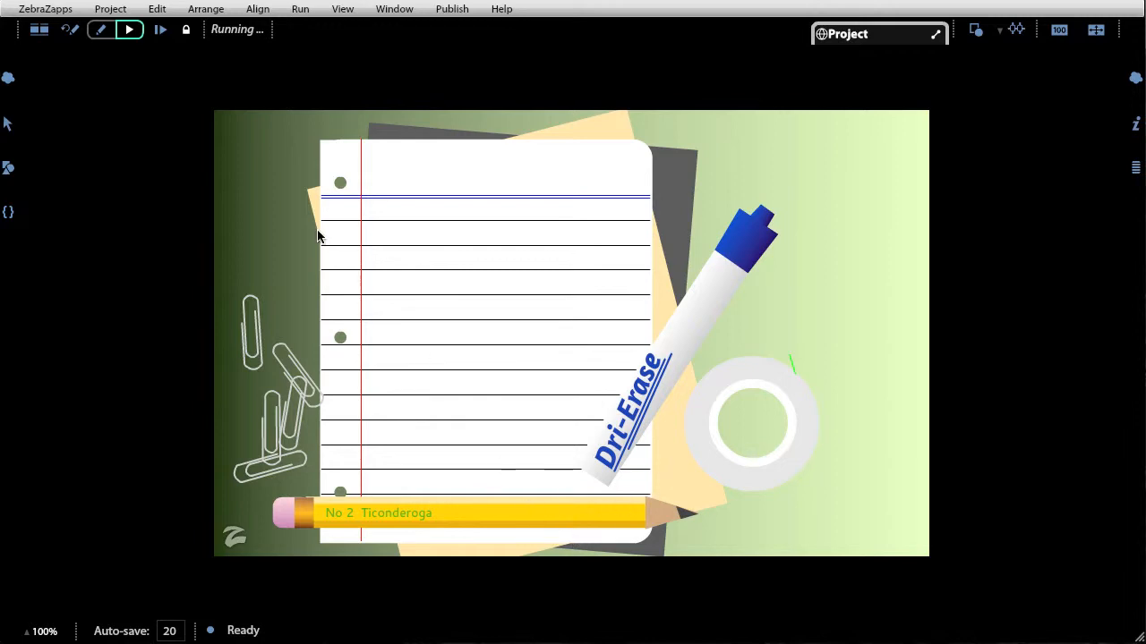
# Step: Put the school-supplies project in edit mode and move the "No 2 Ticonderoga" label onto the notebook paper and the pencil to its top edge
pyautogui.click(100, 29)
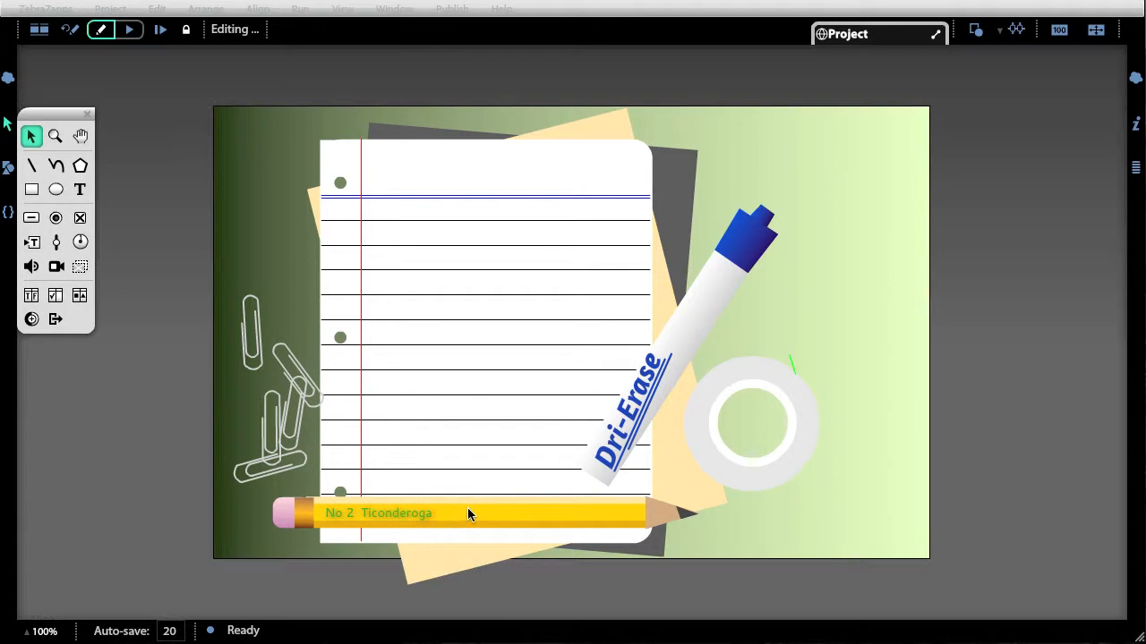
pyautogui.moveTo(470, 511); pyautogui.dragTo(532, 364)
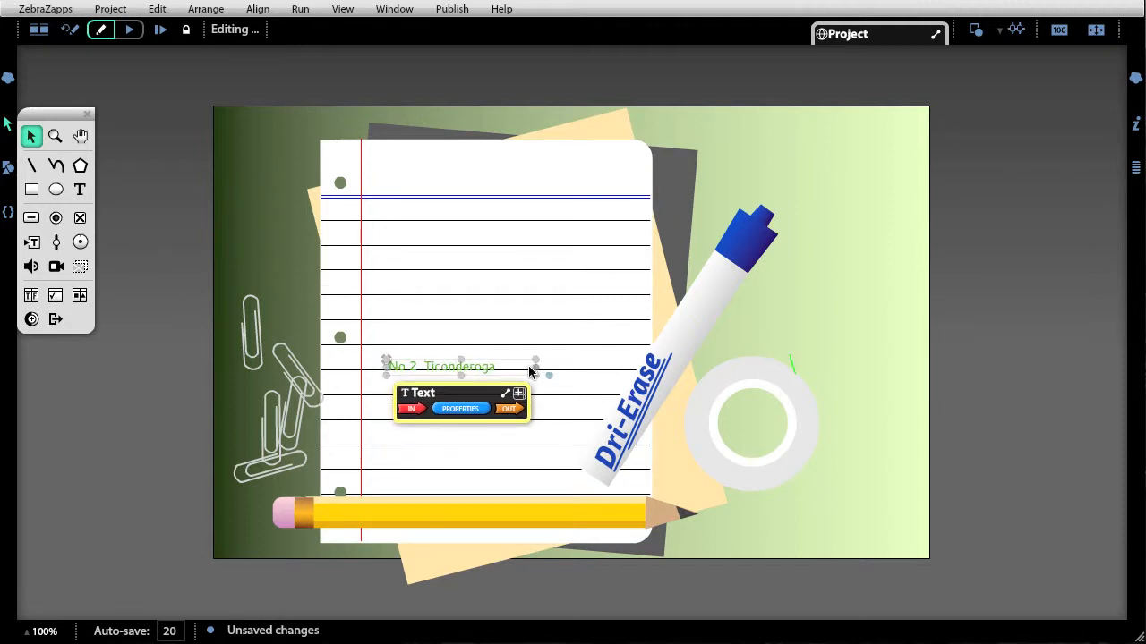
pyautogui.moveTo(537, 517)
pyautogui.mouseDown()
pyautogui.moveTo(533, 464)
pyautogui.moveTo(486, 331)
pyautogui.moveTo(537, 199)
pyautogui.moveTo(617, 199)
pyautogui.moveTo(544, 187)
pyautogui.moveTo(577, 169)
pyautogui.moveTo(617, 182)
pyautogui.moveTo(651, 152)
pyautogui.moveTo(588, 147)
pyautogui.moveTo(558, 163)
pyautogui.mouseUp()
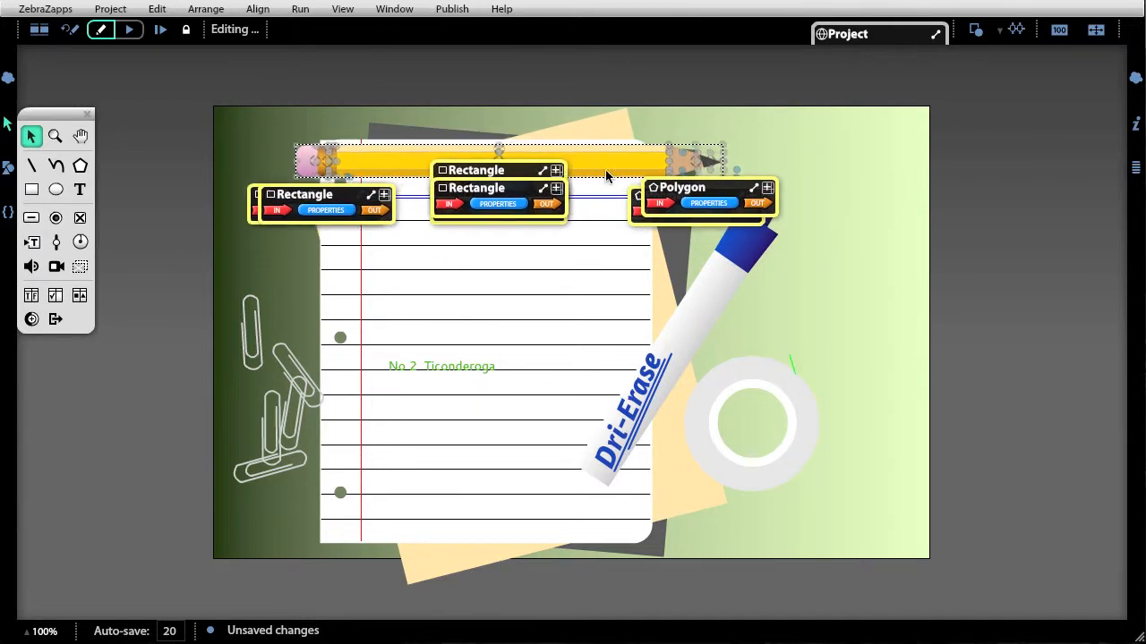
# Step: Ungroup the pencil into its separate shapes and deselect them
pyautogui.keyDown('shift'); pyautogui.click(568, 234); pyautogui.keyUp('shift')
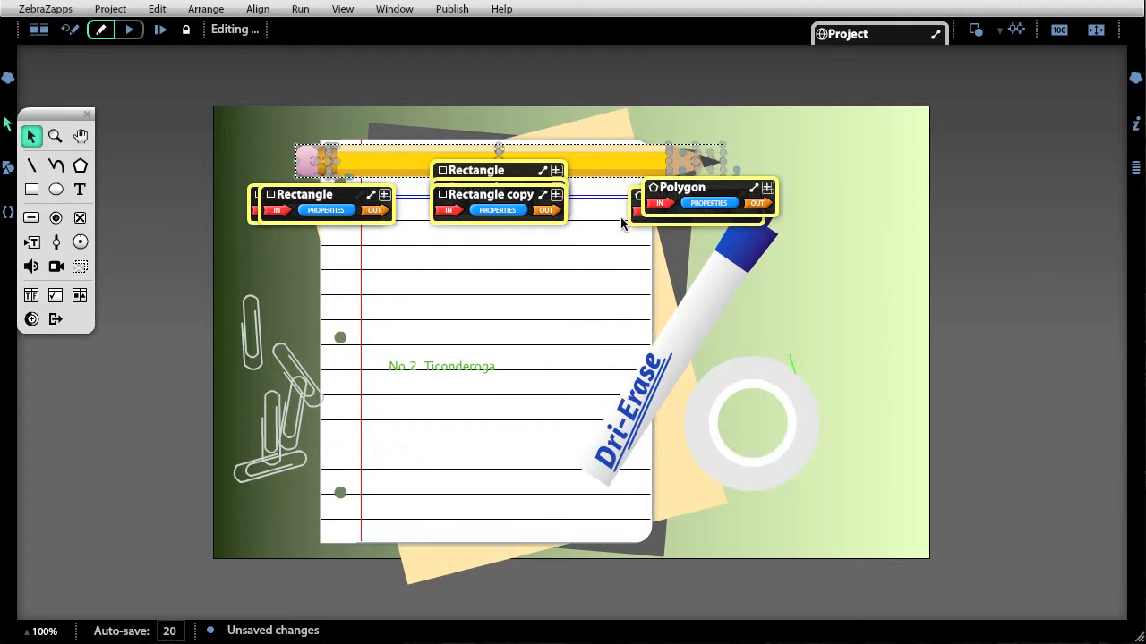
pyautogui.click(213, 11)
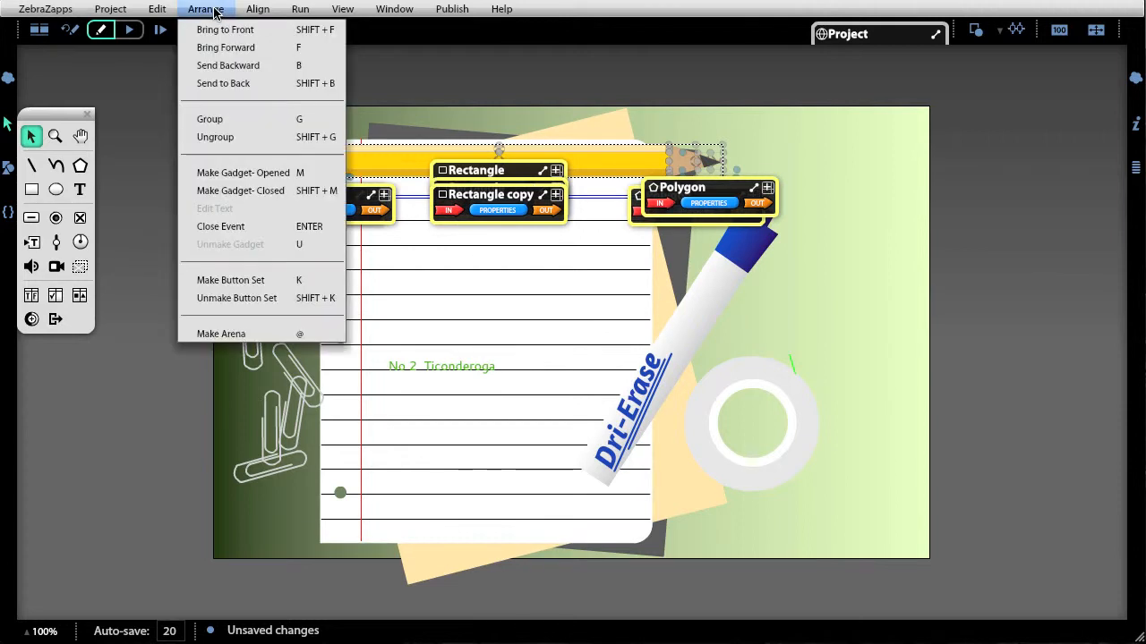
pyautogui.click(211, 137)
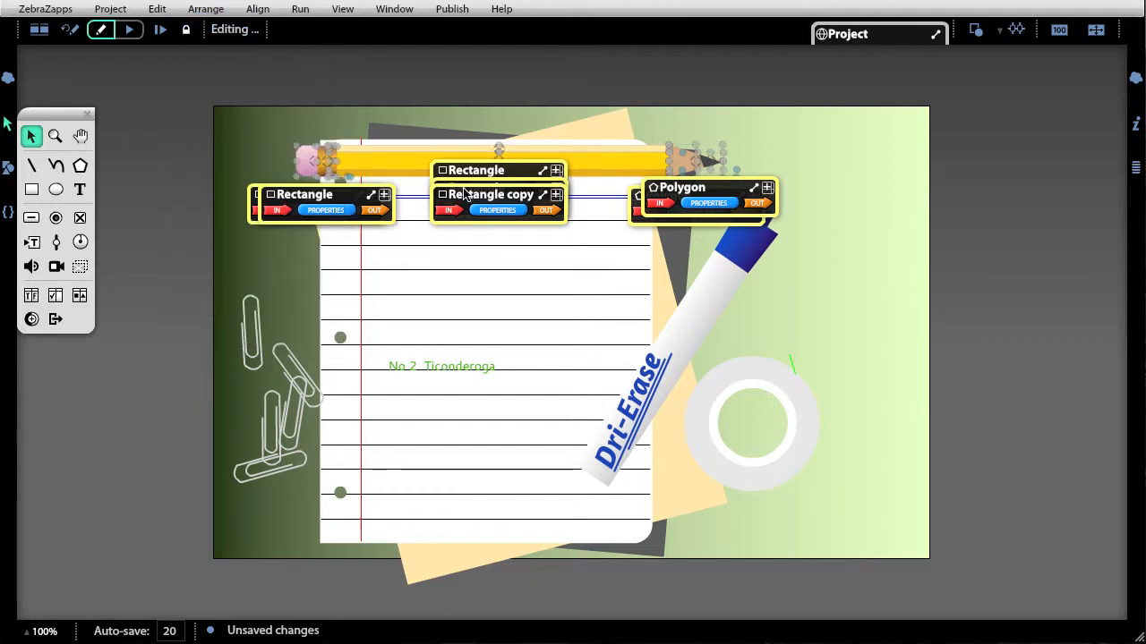
pyautogui.click(859, 251)
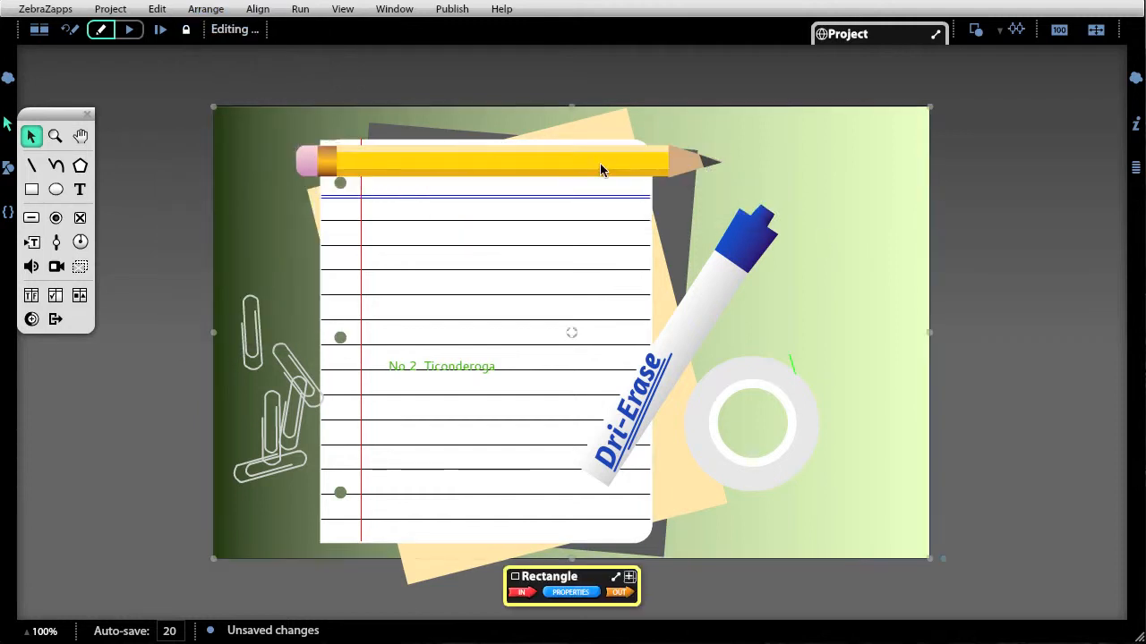
# Step: Pull the pencil apart, moving its highlight and shadow strips, eraser, metal band, graphite point and wooden tip away from the yellow body
pyautogui.click(484, 146)
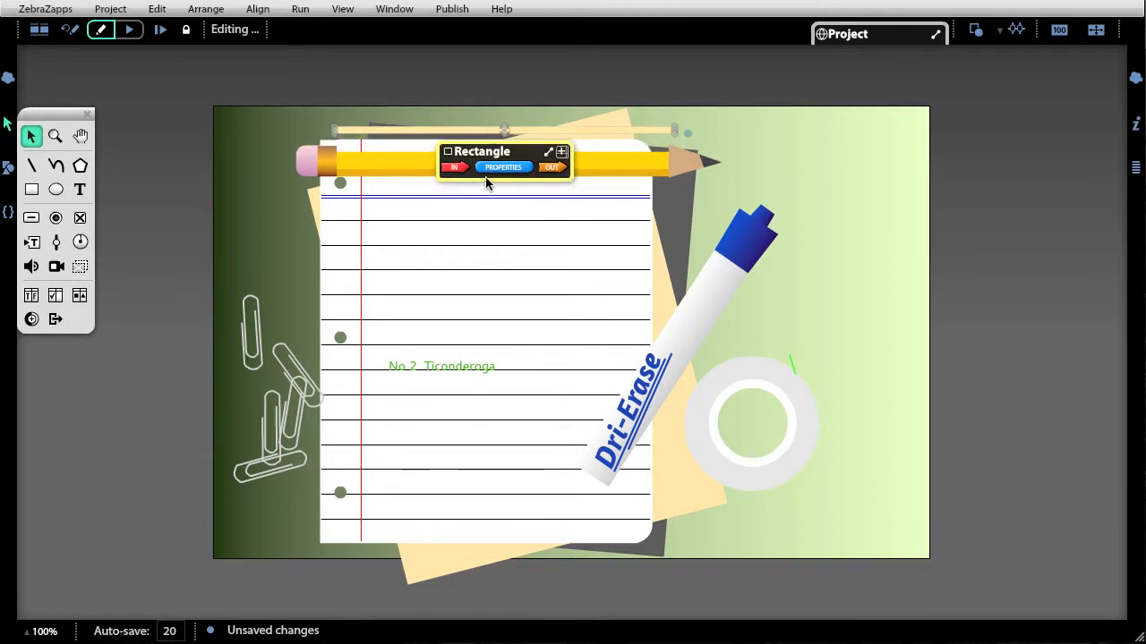
pyautogui.hotkey('ctrl', 'd')
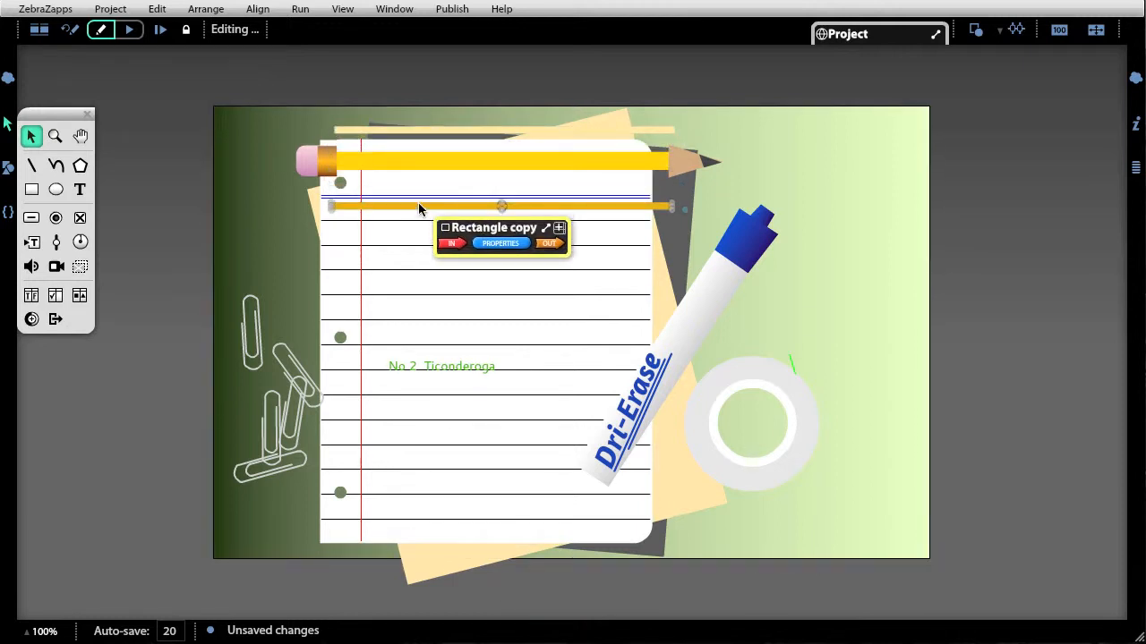
pyautogui.moveTo(299, 164); pyautogui.dragTo(242, 163)
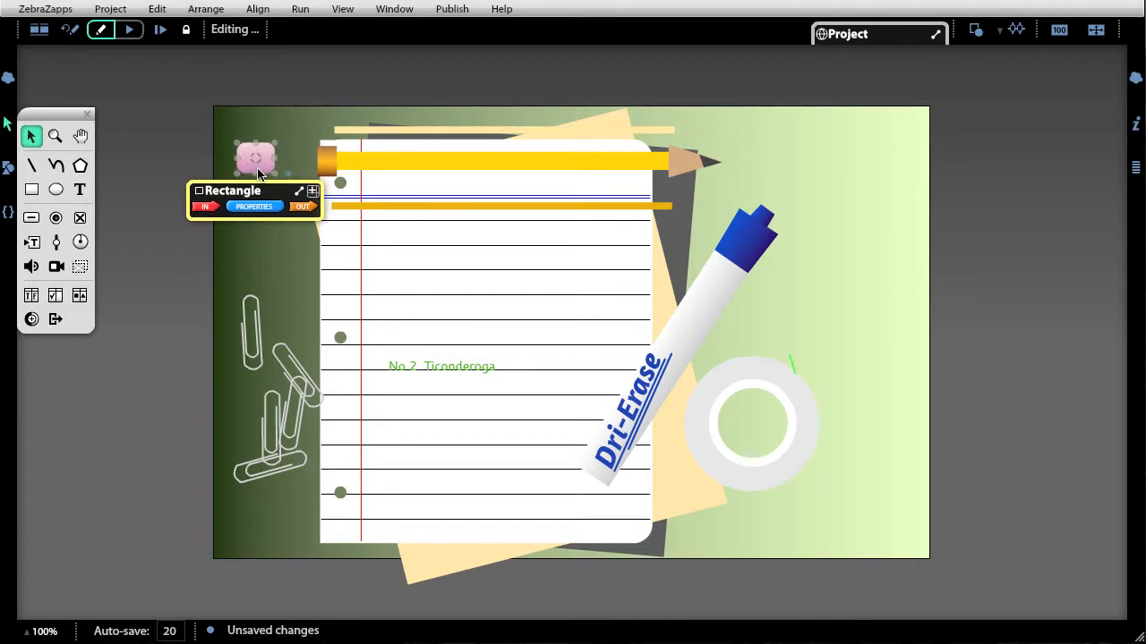
pyautogui.click(330, 159)
pyautogui.moveTo(327, 163); pyautogui.dragTo(301, 164)
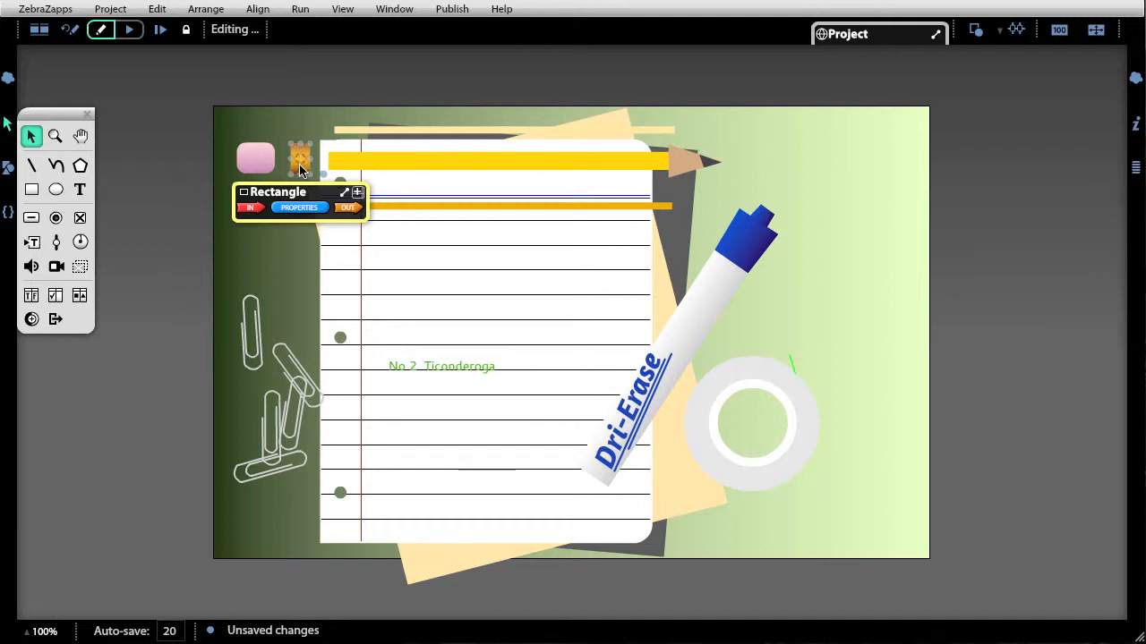
pyautogui.moveTo(739, 168); pyautogui.dragTo(770, 161)
pyautogui.click(713, 161)
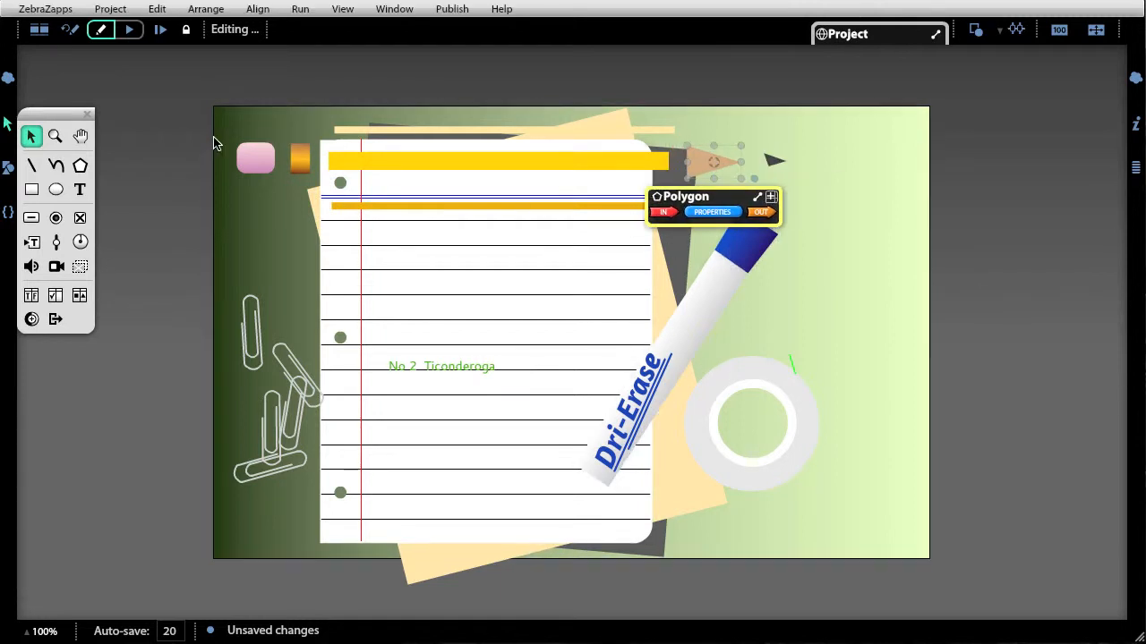
# Step: Open the fill gradient of the pencil's metal band in the Property Inspector and add a fourth color, green
pyautogui.click(1136, 125)
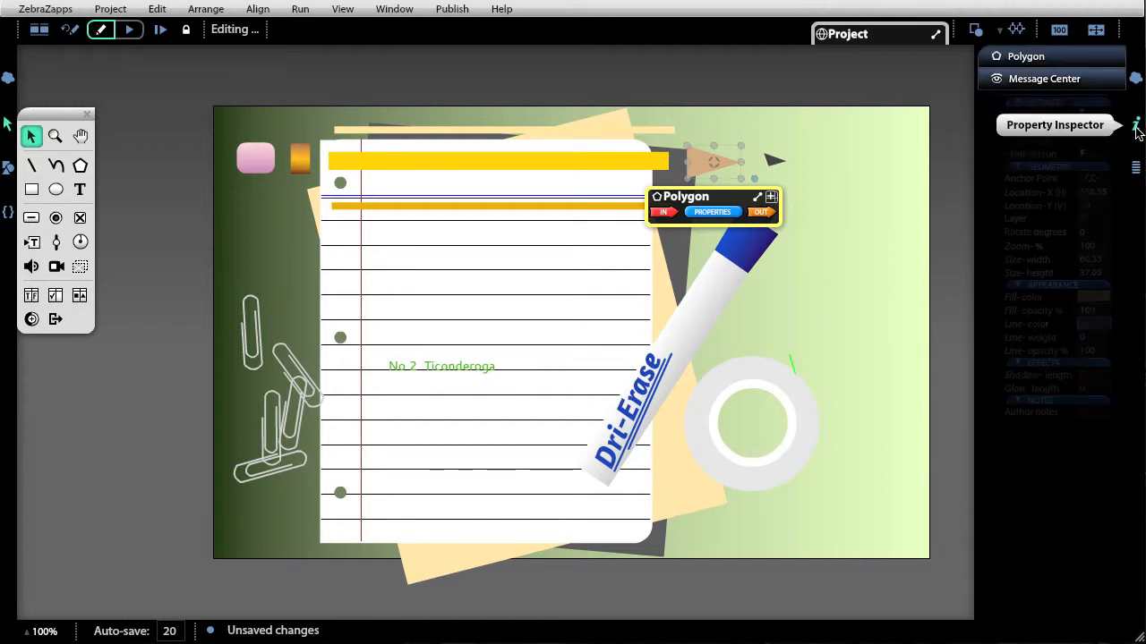
pyautogui.click(298, 157)
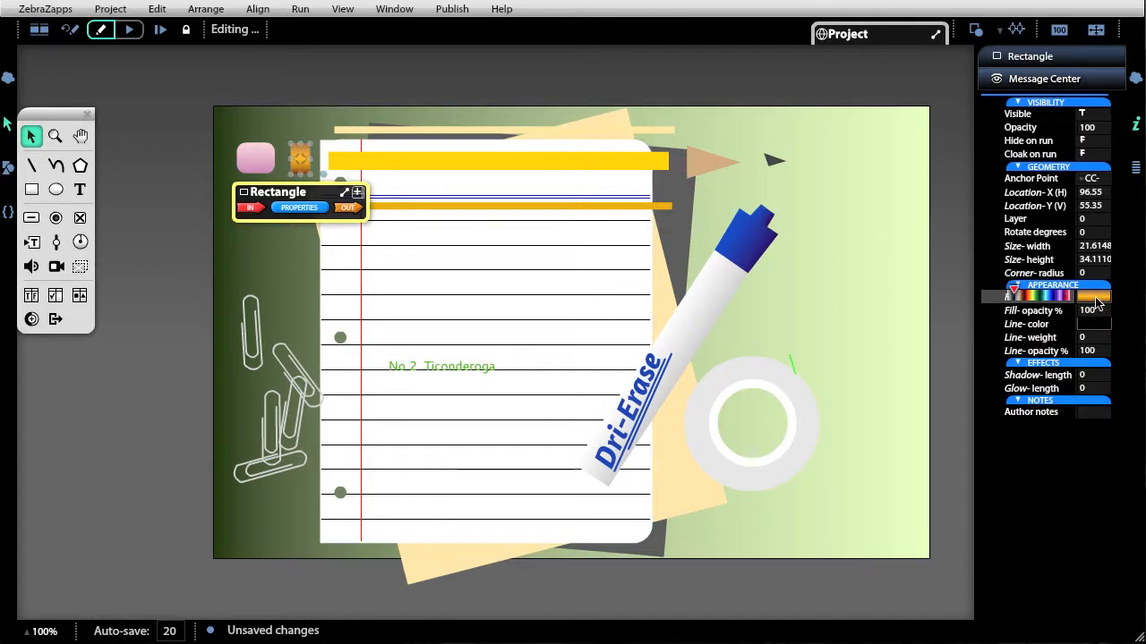
pyautogui.click(1095, 299)
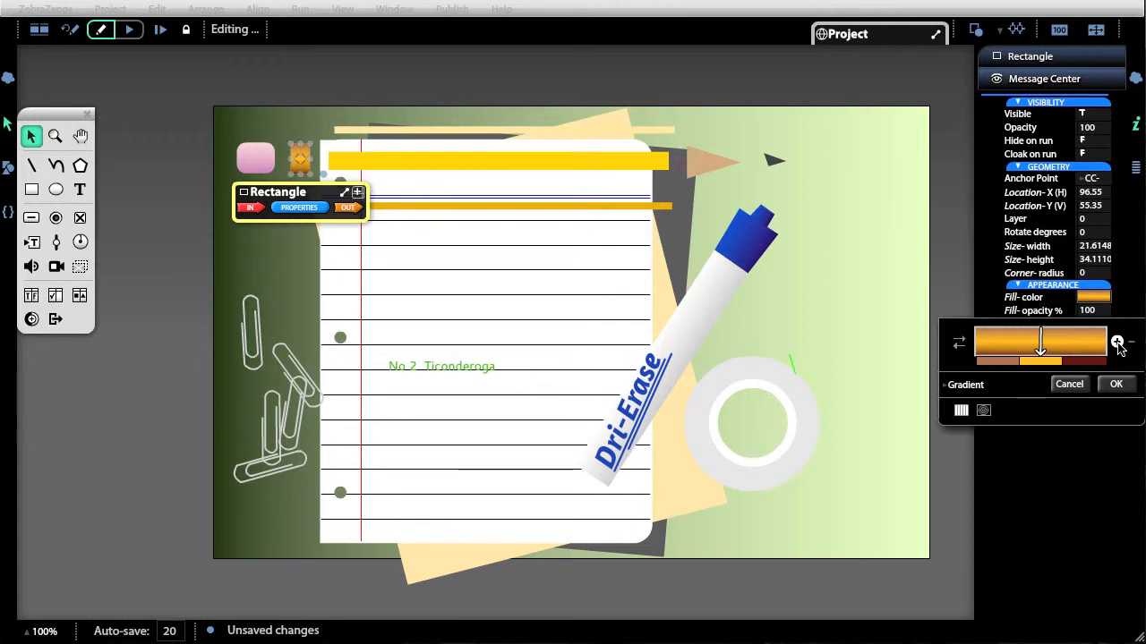
pyautogui.click(1118, 344)
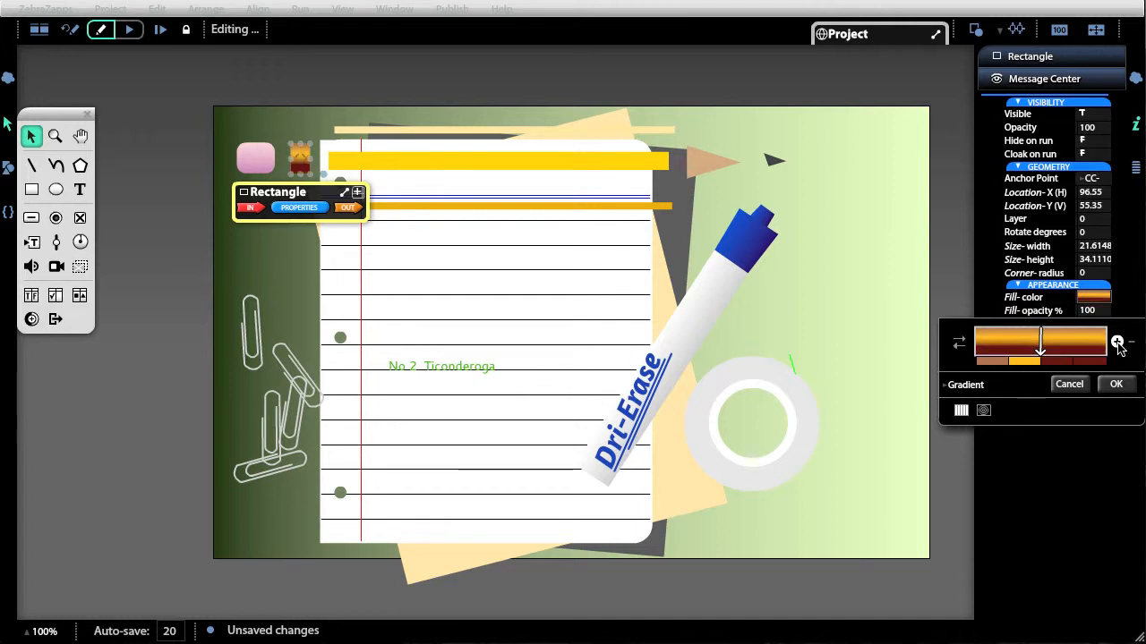
pyautogui.click(1096, 360)
pyautogui.moveTo(1070, 407); pyautogui.dragTo(1023, 407)
pyautogui.click(1021, 407)
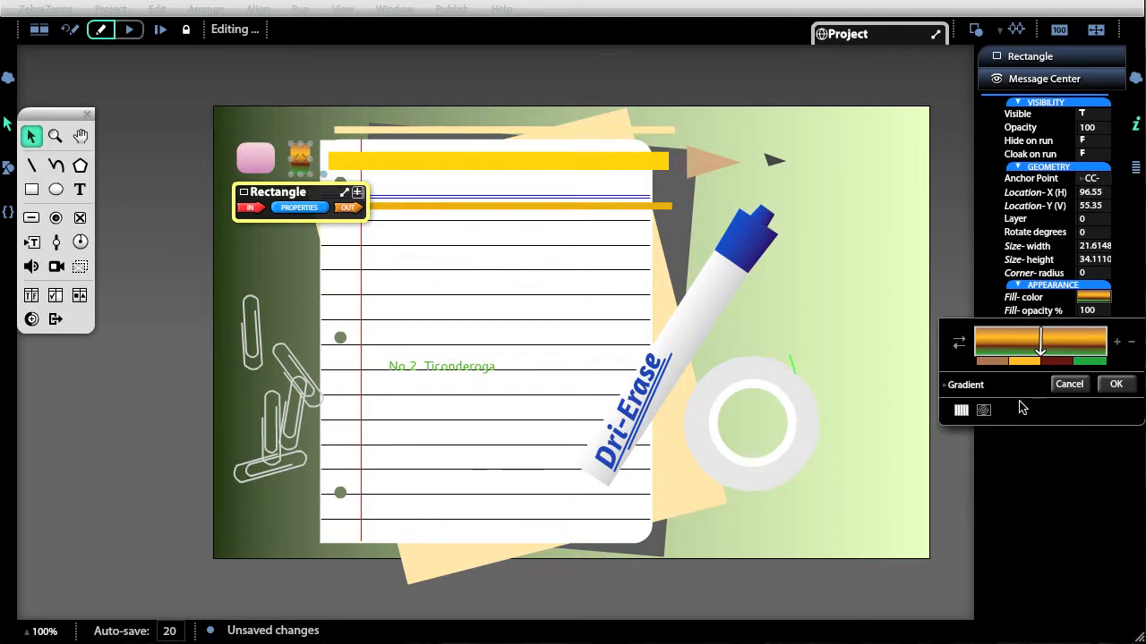
# Step: Change the gradient's fourth color to red and rotate the gradient direction so the colors run from left to right
pyautogui.click(1090, 363)
pyautogui.click(951, 432)
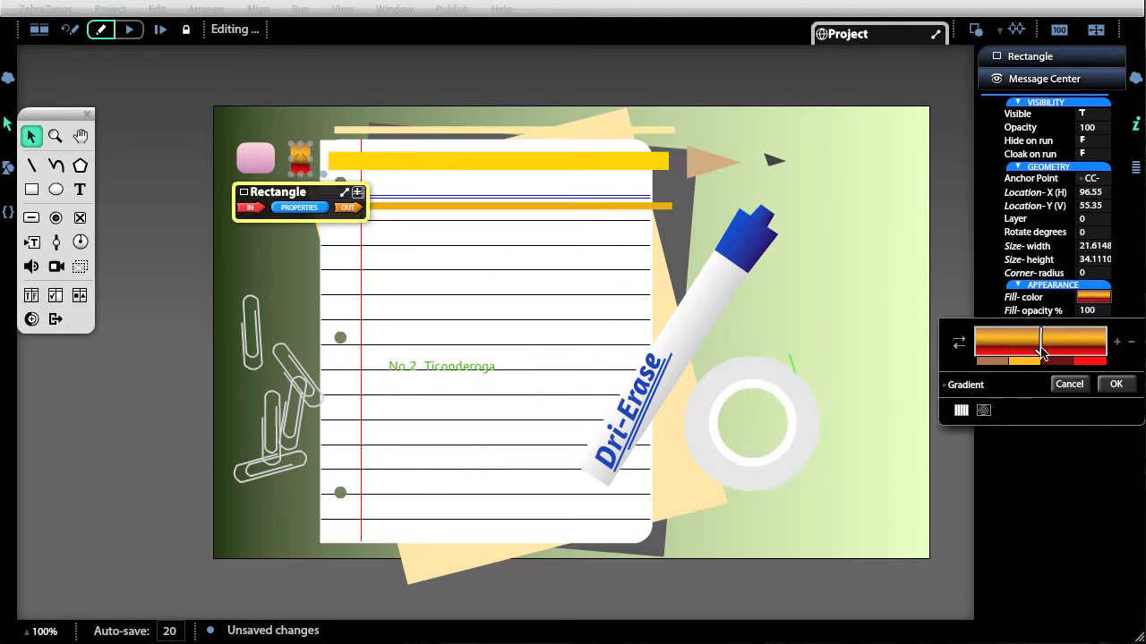
pyautogui.moveTo(1043, 354)
pyautogui.mouseDown()
pyautogui.moveTo(1056, 342)
pyautogui.moveTo(1023, 349)
pyautogui.moveTo(1056, 341)
pyautogui.mouseUp()
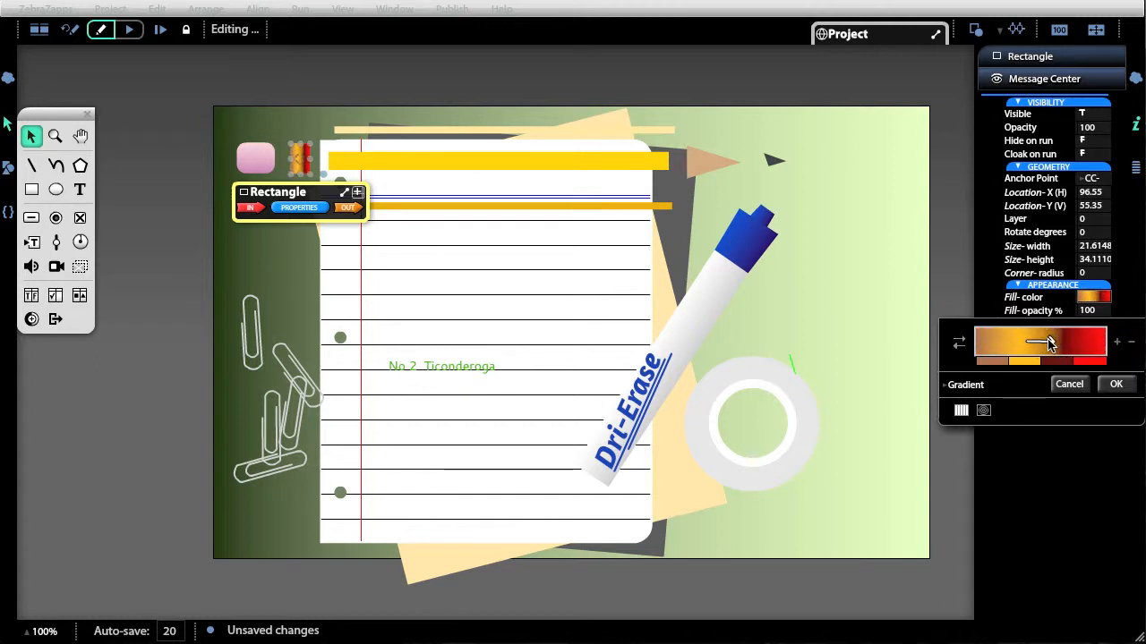
# Step: Reverse the metal band's gradient and reverse it back, and remove its red fourth color
pyautogui.click(959, 346)
pyautogui.click(959, 346)
pyautogui.click(1085, 363)
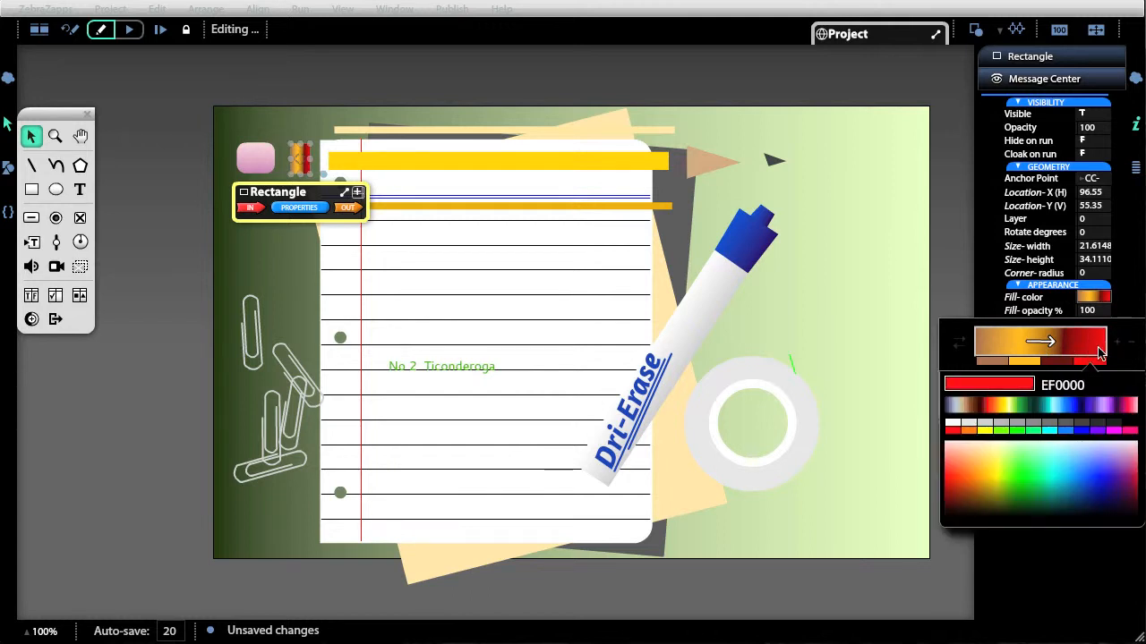
pyautogui.click(1100, 351)
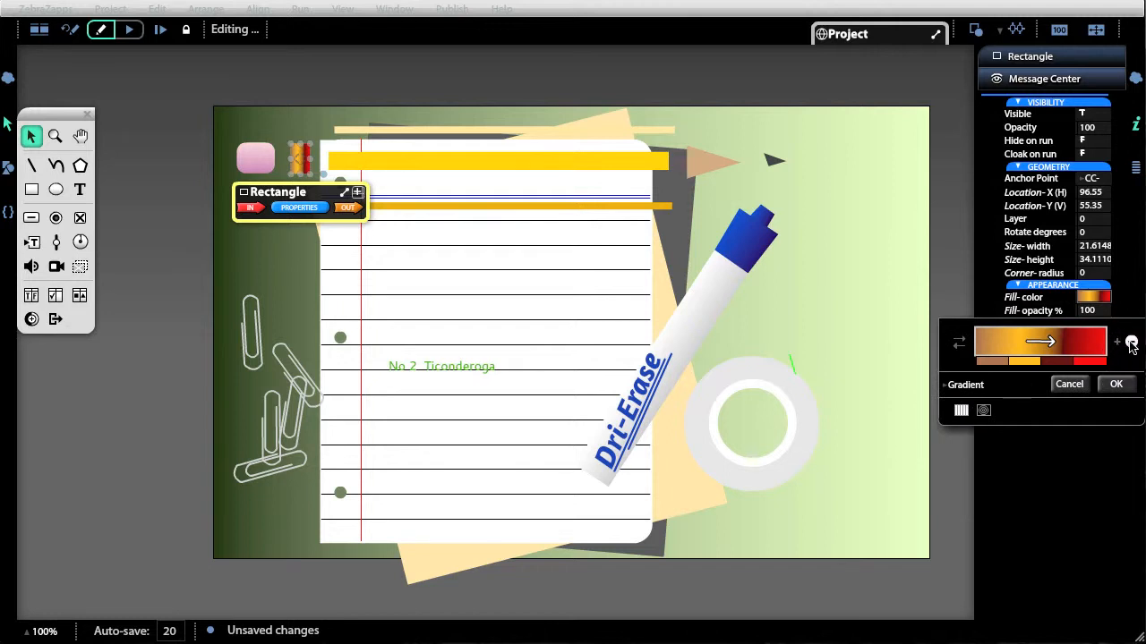
pyautogui.click(1132, 346)
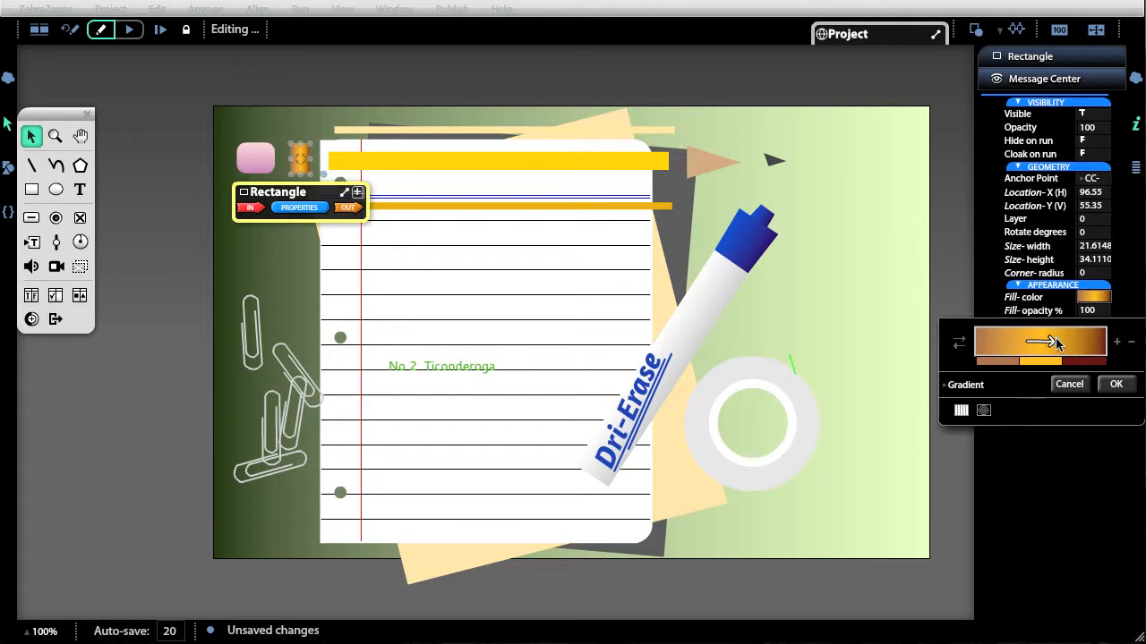
# Step: Rotate the metal band's gradient direction so its colors run from top to bottom, and apply the gradient
pyautogui.moveTo(1053, 347); pyautogui.dragTo(1042, 352)
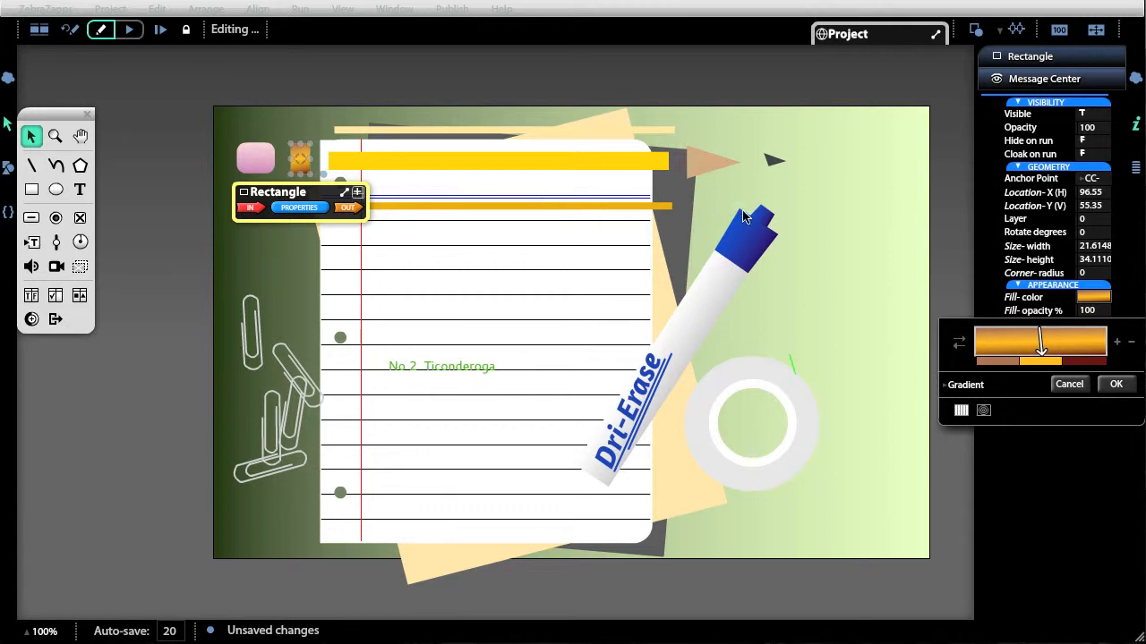
pyautogui.click(1132, 390)
# Step: Reassemble the pencil by moving its shadow and highlight strips, metal band, eraser, wooden tip and graphite point back against the yellow body
pyautogui.click(618, 202)
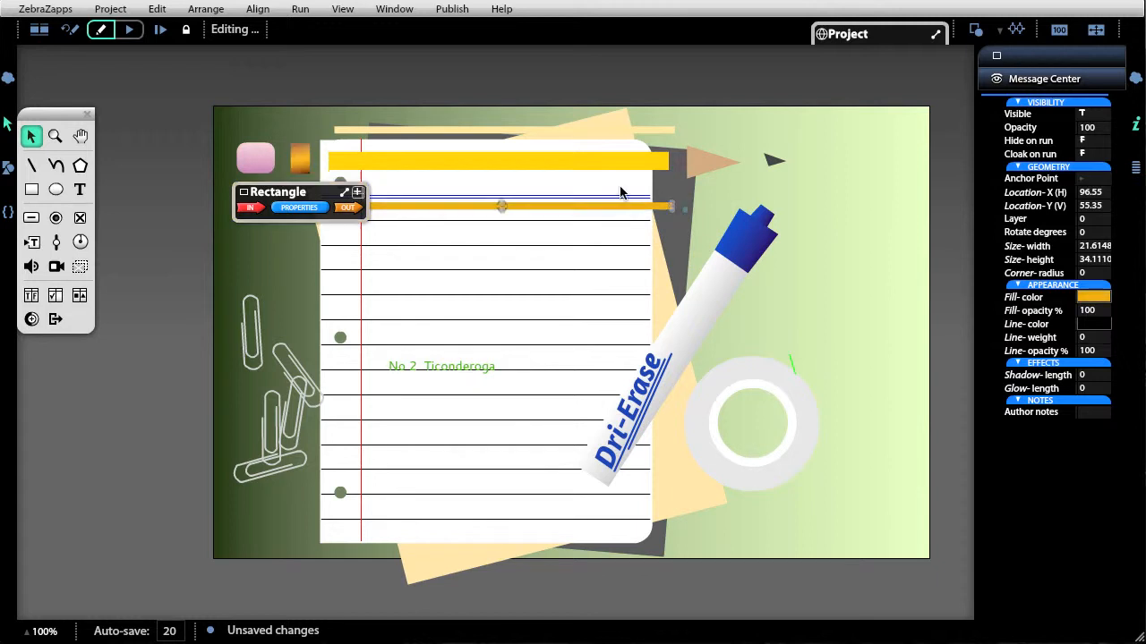
pyautogui.moveTo(620, 192); pyautogui.dragTo(616, 173)
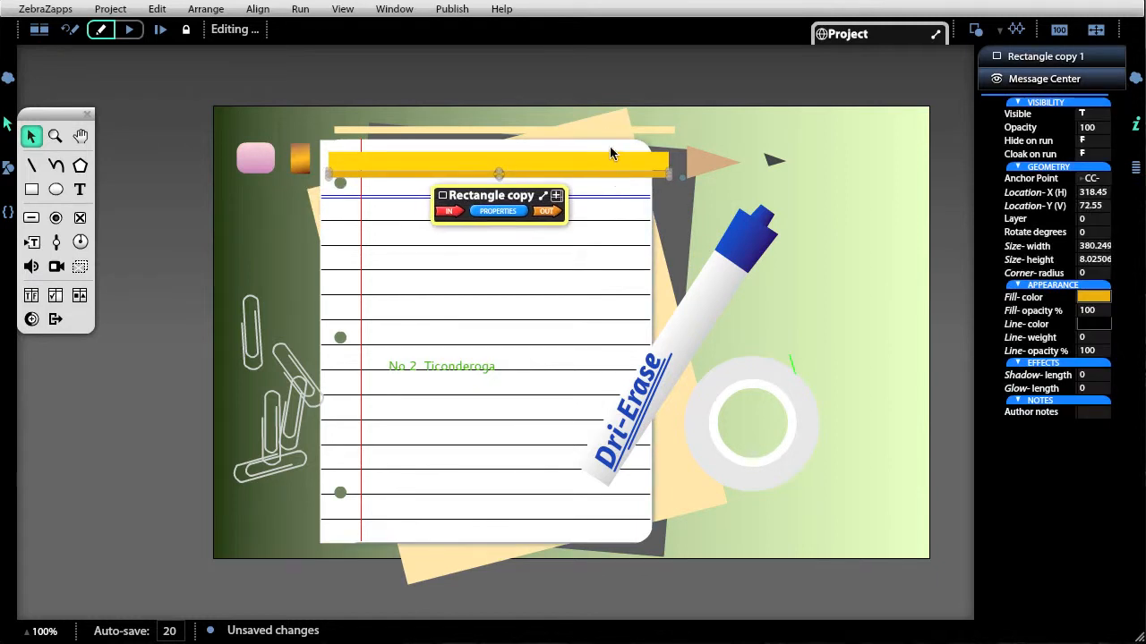
pyautogui.click(562, 145)
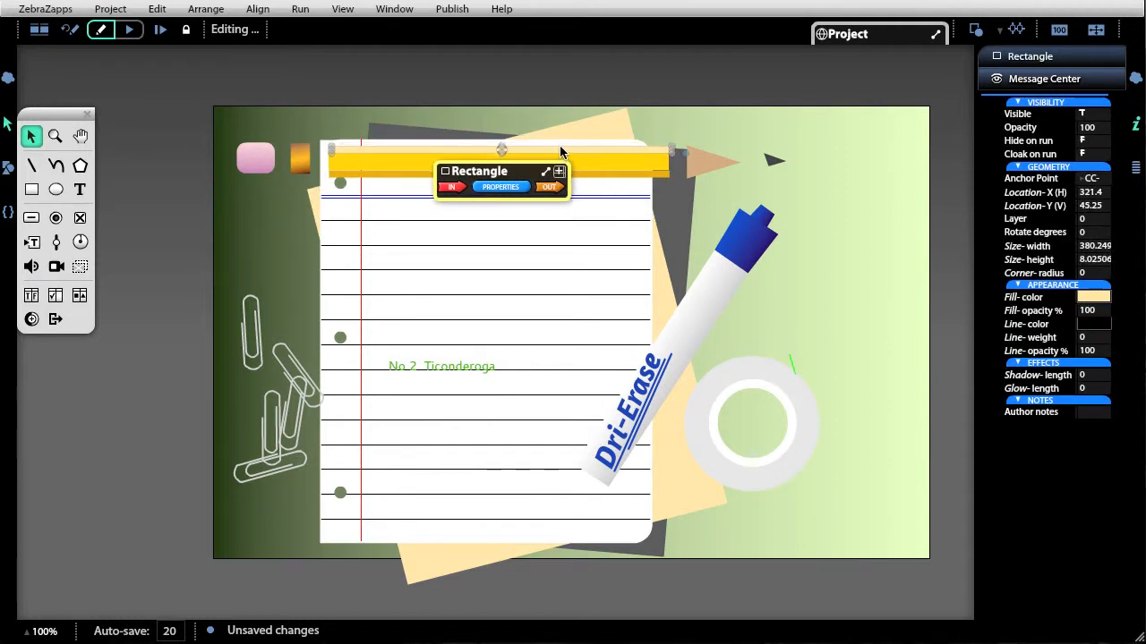
pyautogui.moveTo(303, 160)
pyautogui.mouseDown()
pyautogui.moveTo(324, 164)
pyautogui.moveTo(291, 170)
pyautogui.moveTo(305, 169)
pyautogui.mouseUp()
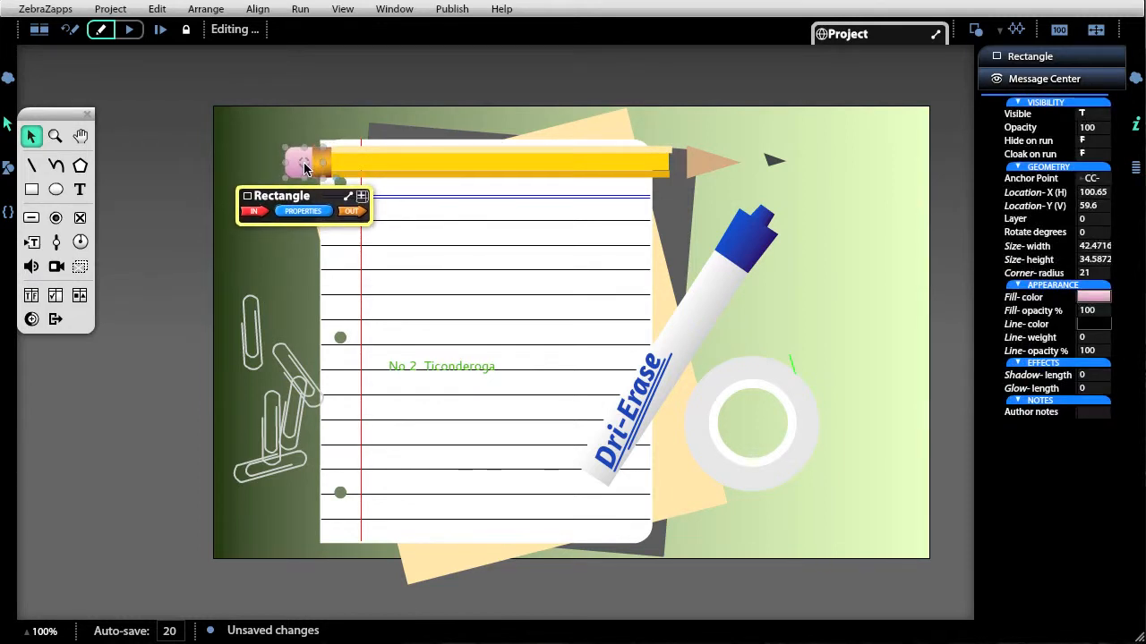
pyautogui.moveTo(707, 165); pyautogui.dragTo(684, 166)
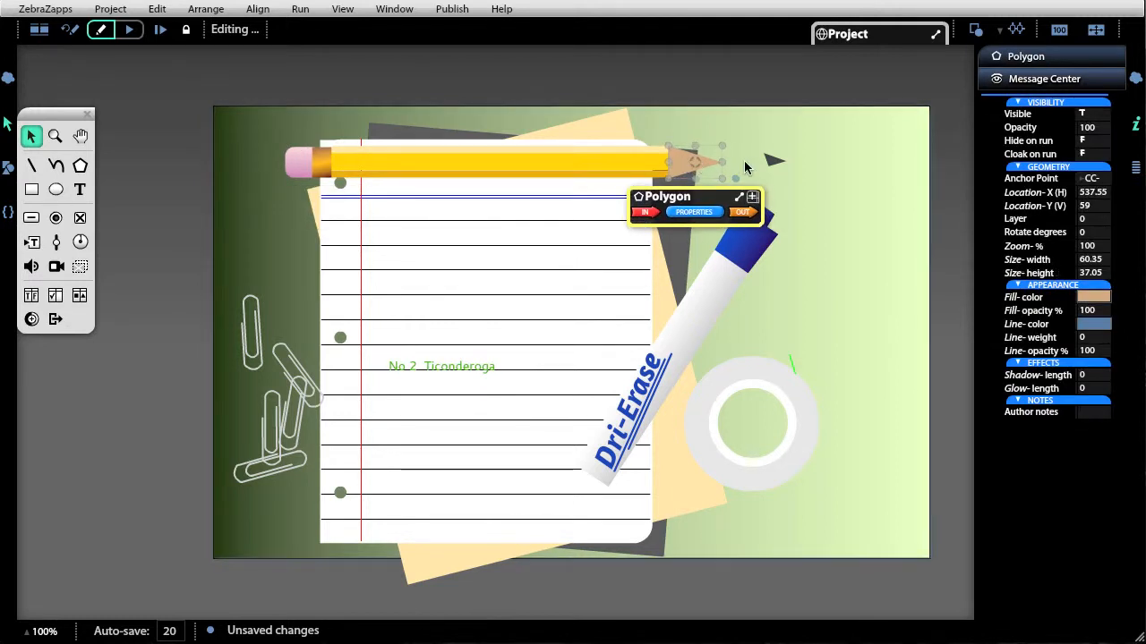
pyautogui.moveTo(770, 160); pyautogui.dragTo(705, 164)
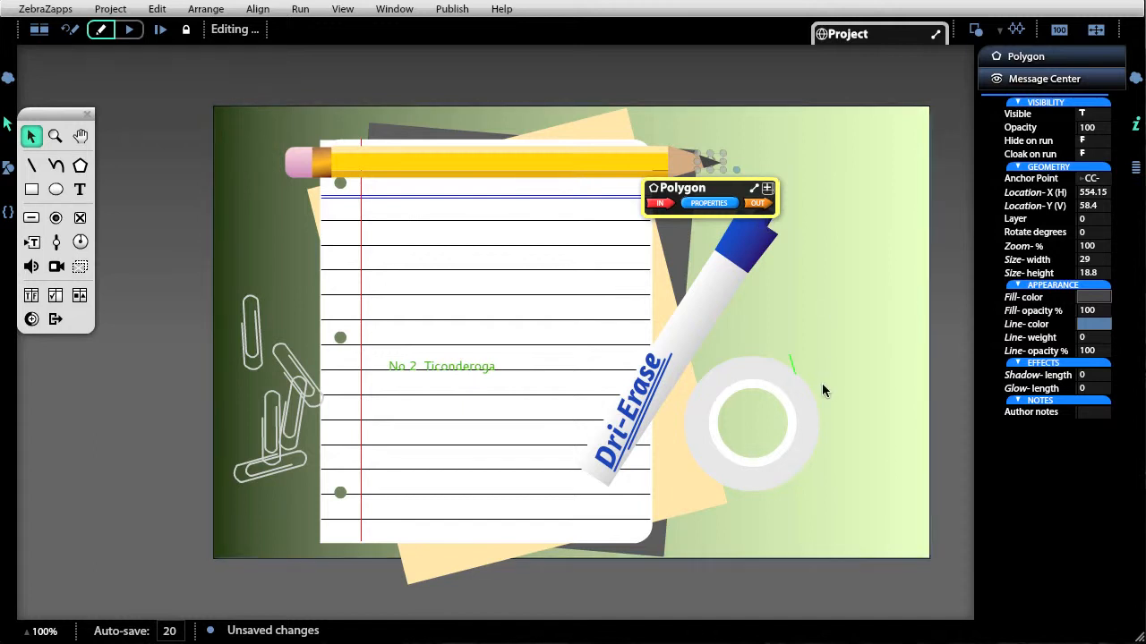
# Step: Ungroup the Dri-Erase marker's parts and move its two blue cap pieces away from the white barrel
pyautogui.click(720, 297)
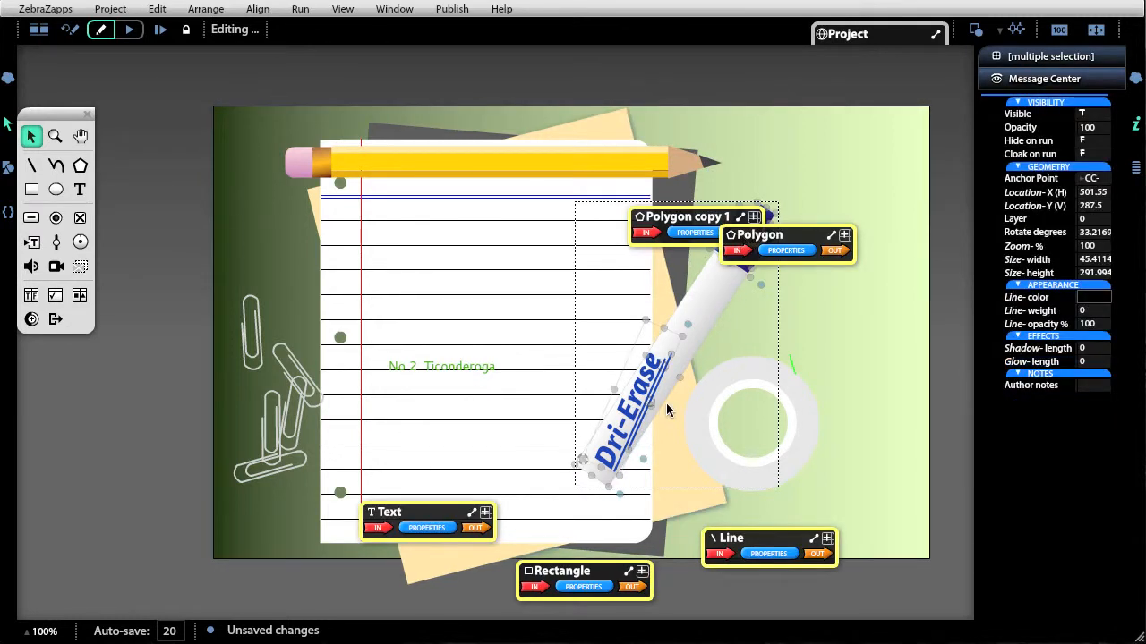
pyautogui.click(206, 9)
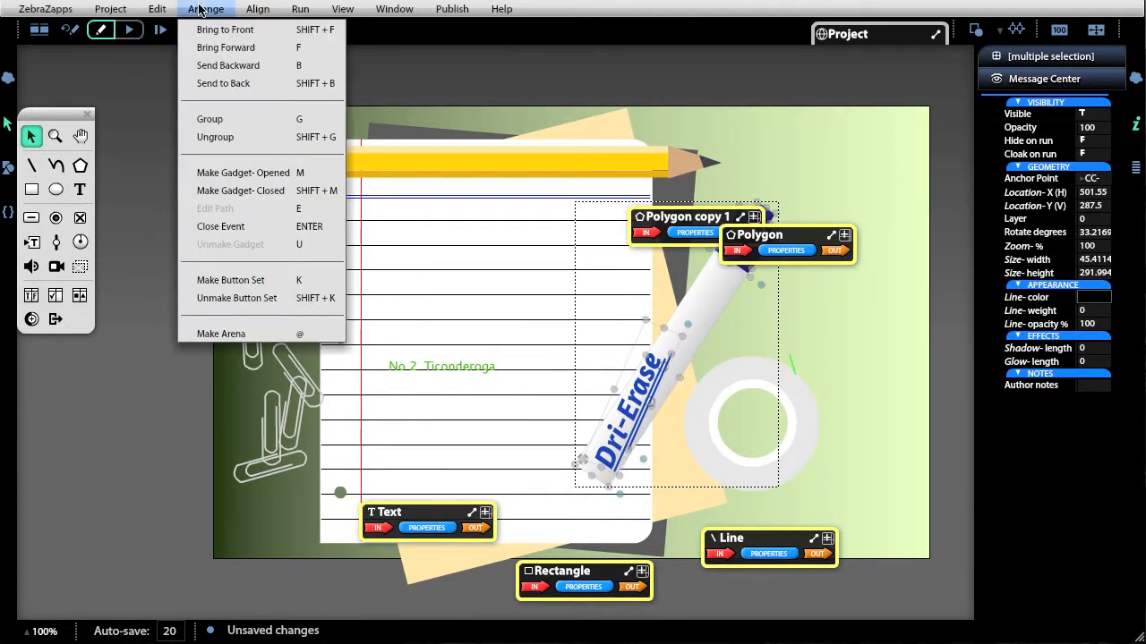
pyautogui.click(218, 140)
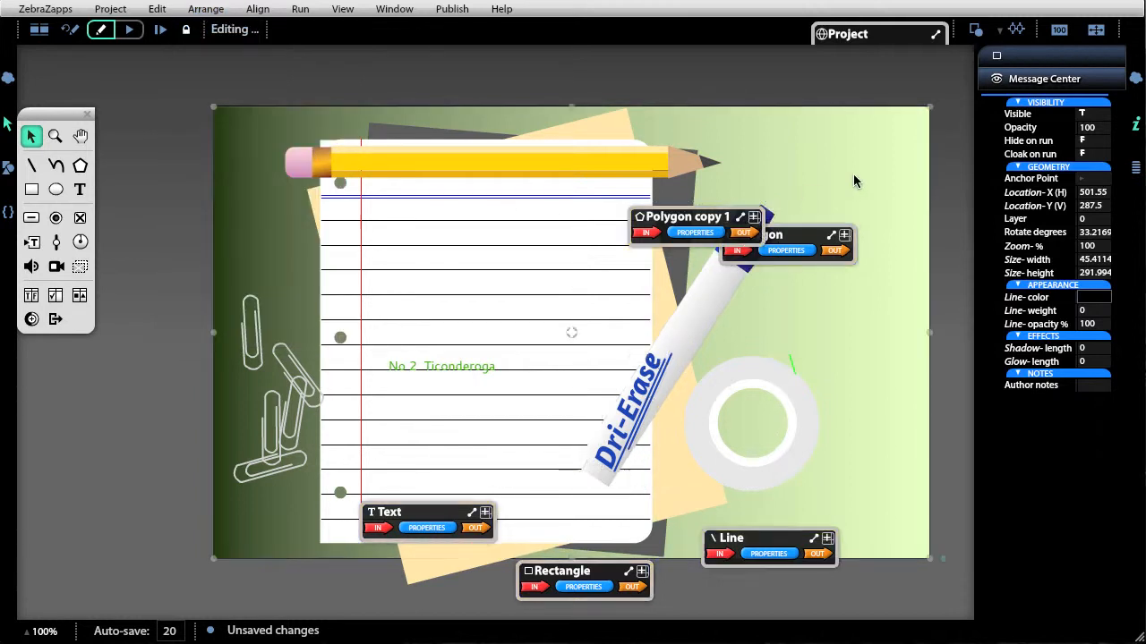
pyautogui.click(853, 173)
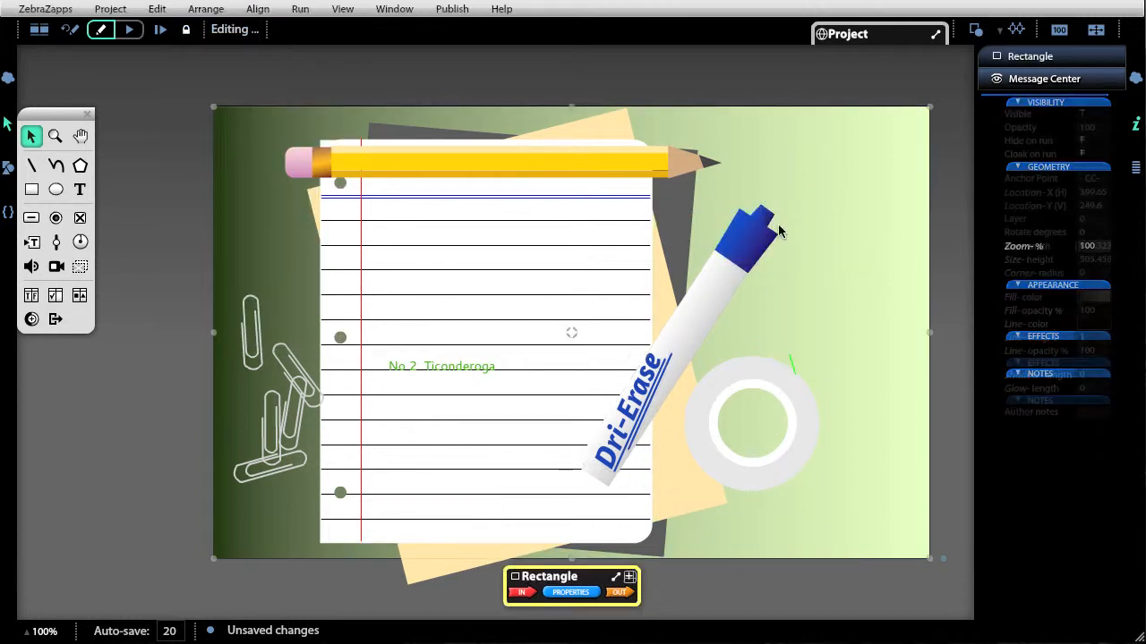
pyautogui.click(764, 244)
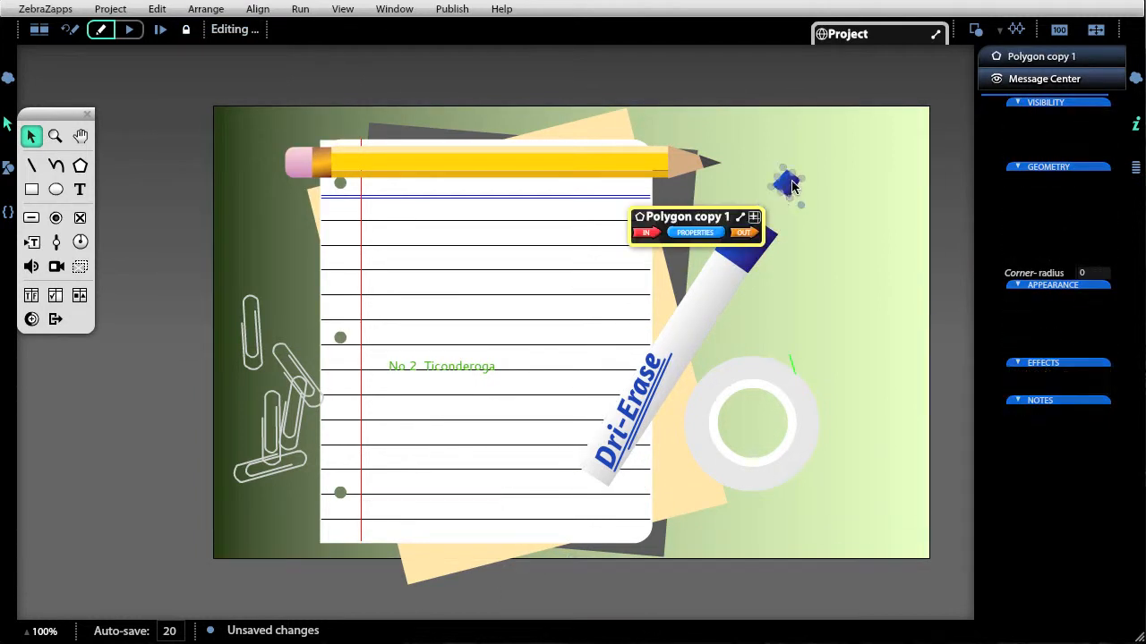
pyautogui.click(764, 244)
# Step: Rotate the marker's white barrel to about 33.19 degrees and move the larger blue cap piece back onto its upper end
pyautogui.click(677, 323)
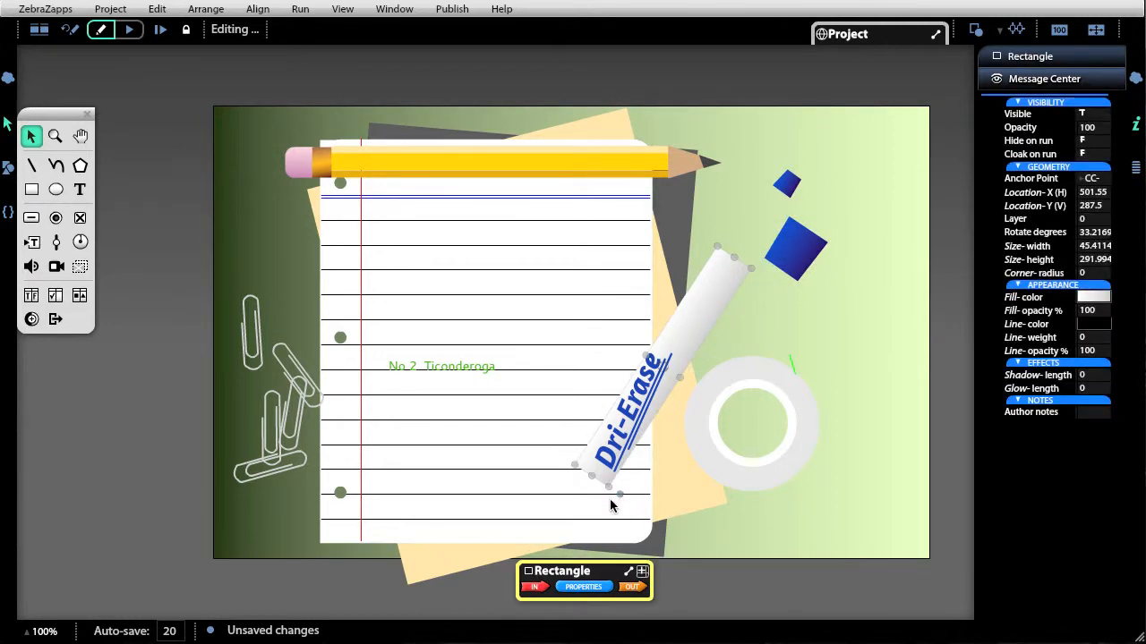
pyautogui.moveTo(620, 494)
pyautogui.mouseDown()
pyautogui.moveTo(557, 476)
pyautogui.moveTo(544, 435)
pyautogui.moveTo(591, 479)
pyautogui.moveTo(669, 489)
pyautogui.moveTo(623, 488)
pyautogui.mouseUp()
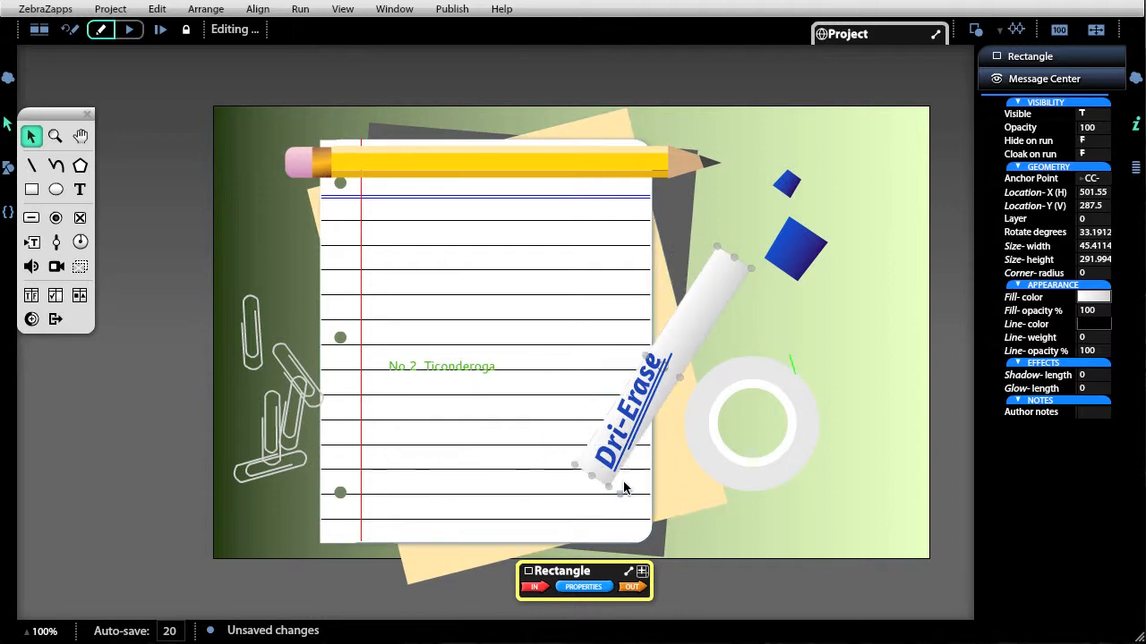
pyautogui.moveTo(783, 256); pyautogui.dragTo(734, 248)
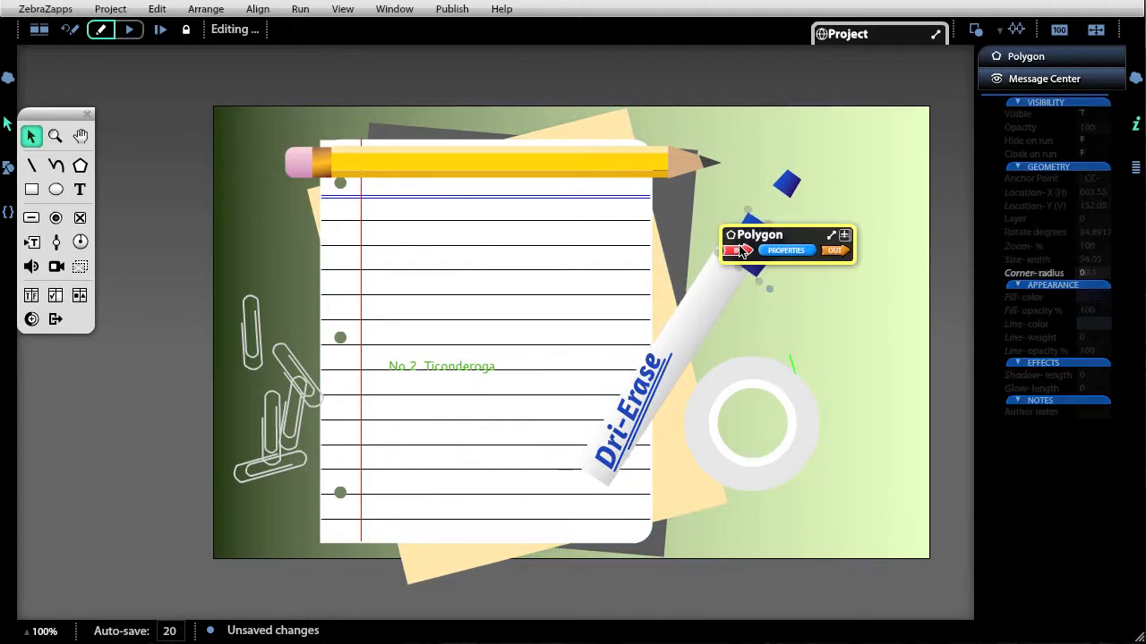
# Step: Pull the tape roll's inner white ring away from the gray outer ring and move it back into the center
pyautogui.click(754, 387)
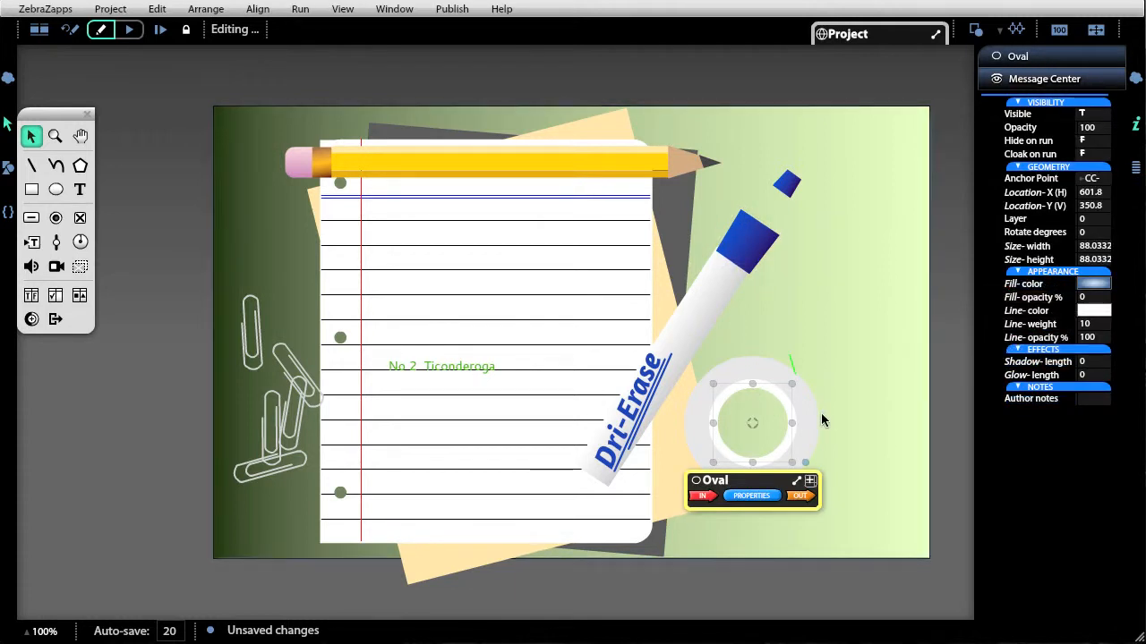
pyautogui.moveTo(771, 395); pyautogui.dragTo(854, 281)
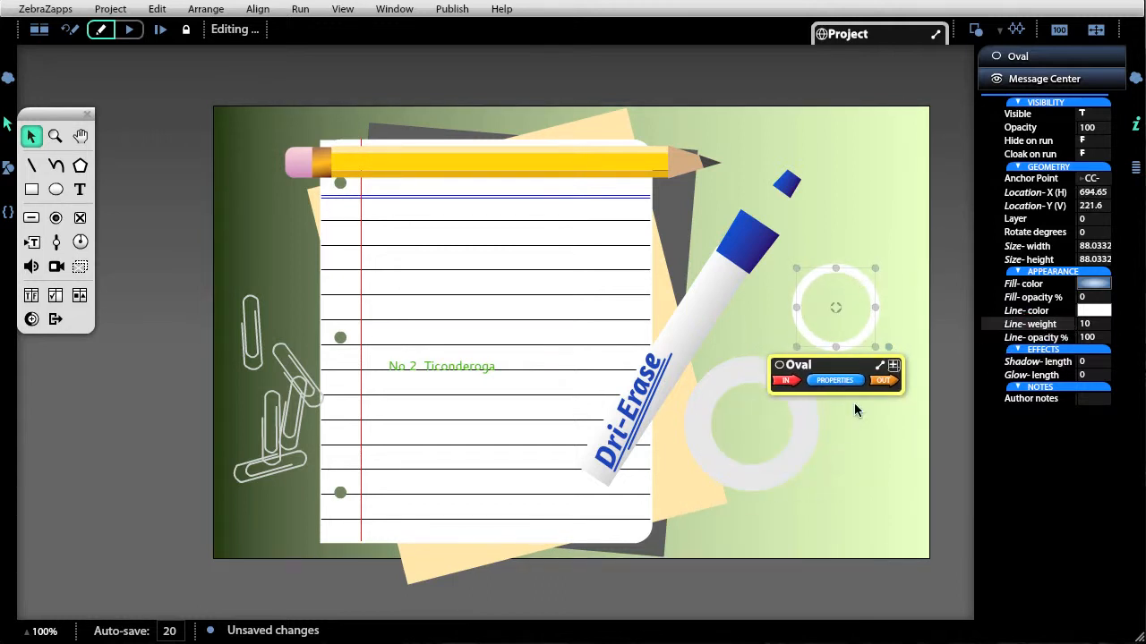
pyautogui.click(778, 474)
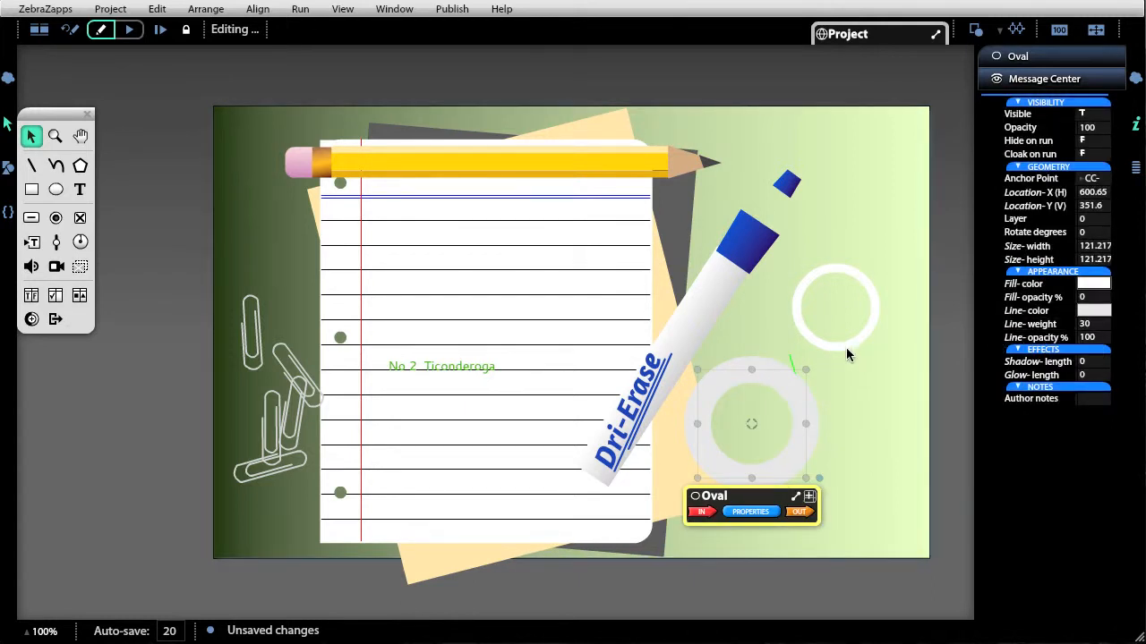
pyautogui.moveTo(845, 344); pyautogui.dragTo(762, 465)
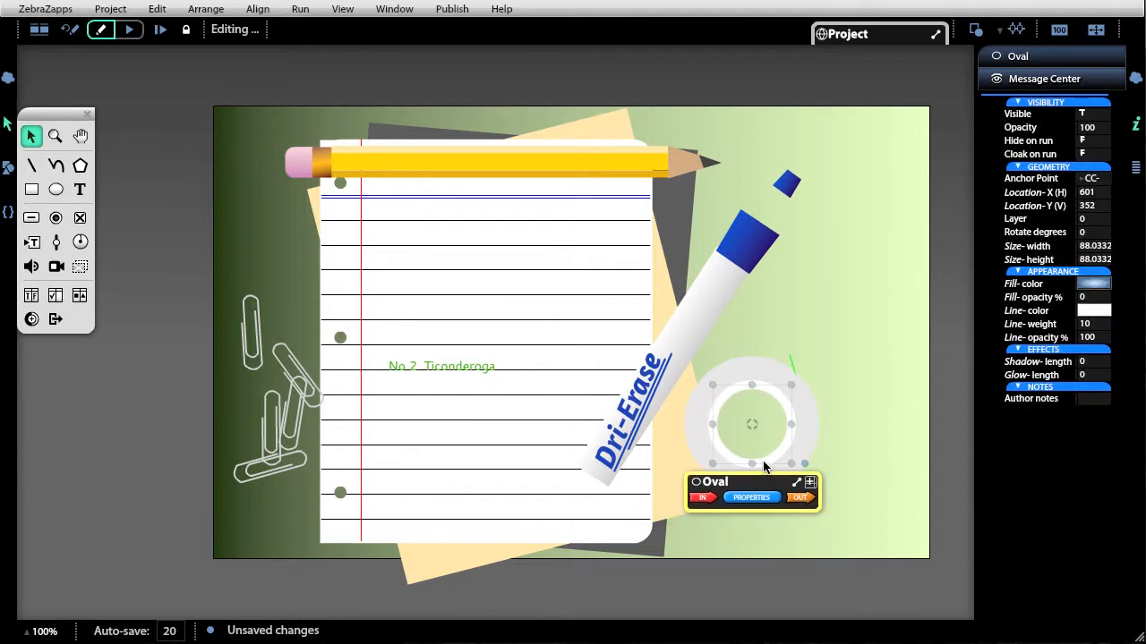
# Step: Edit the path of the uppermost paper clip, stretching its top curve point upward to make the clip much longer
pyautogui.click(259, 368)
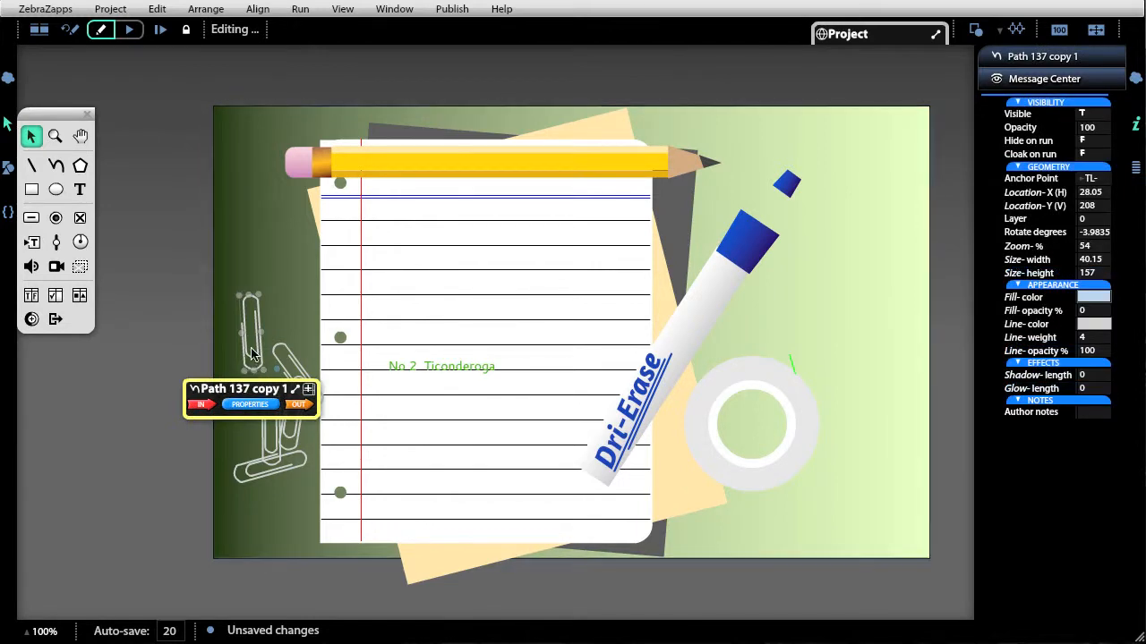
pyautogui.click(250, 359)
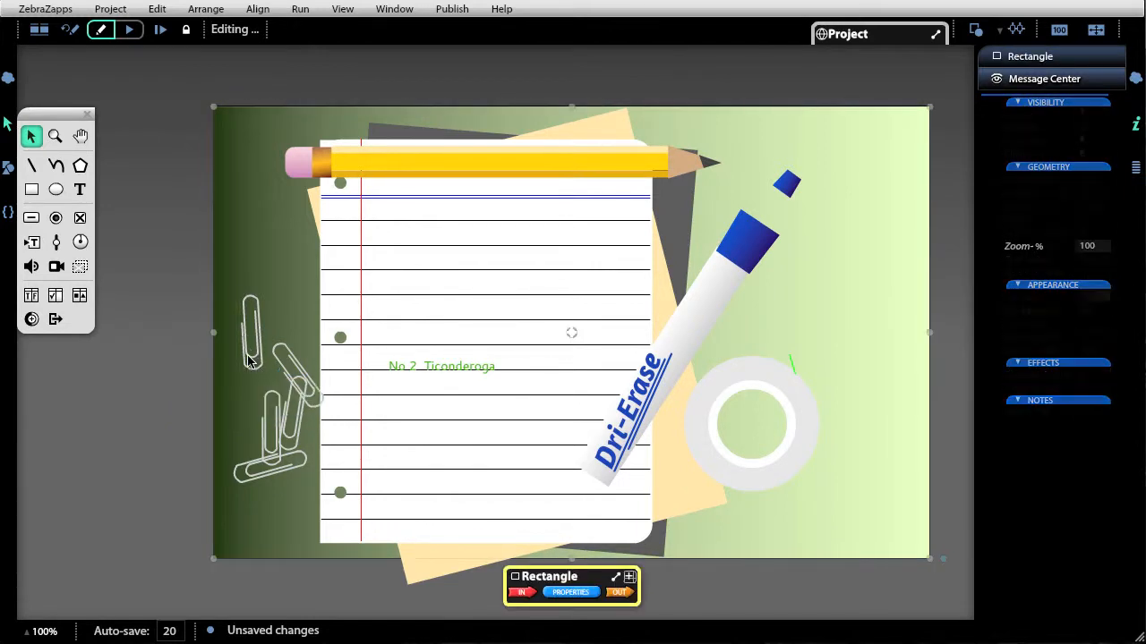
pyautogui.doubleClick(250, 359)
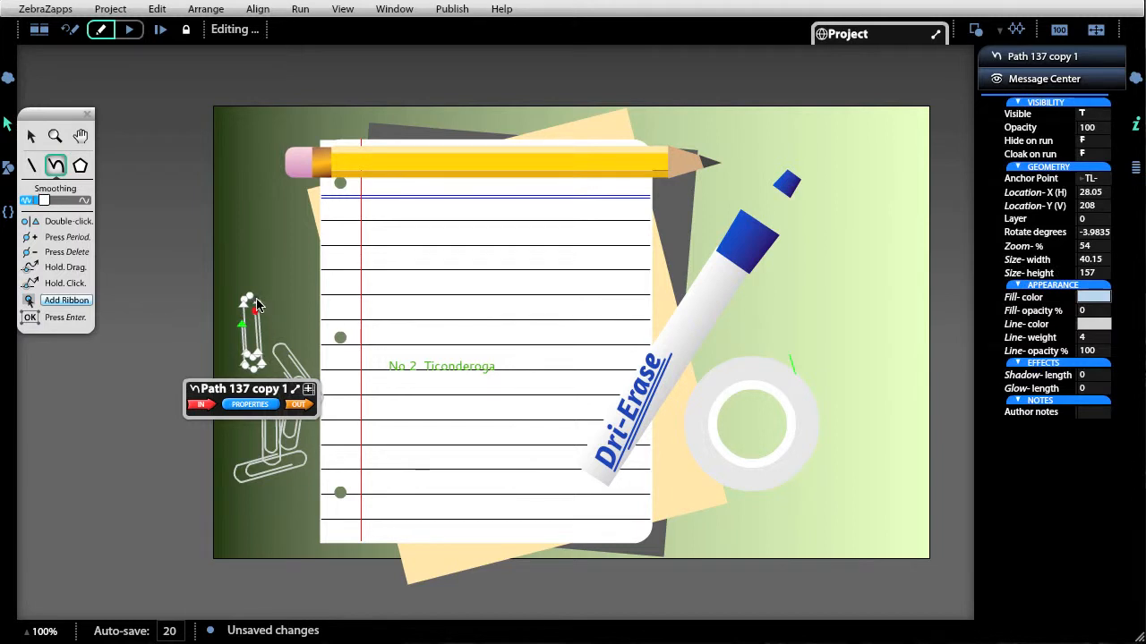
pyautogui.click(248, 231)
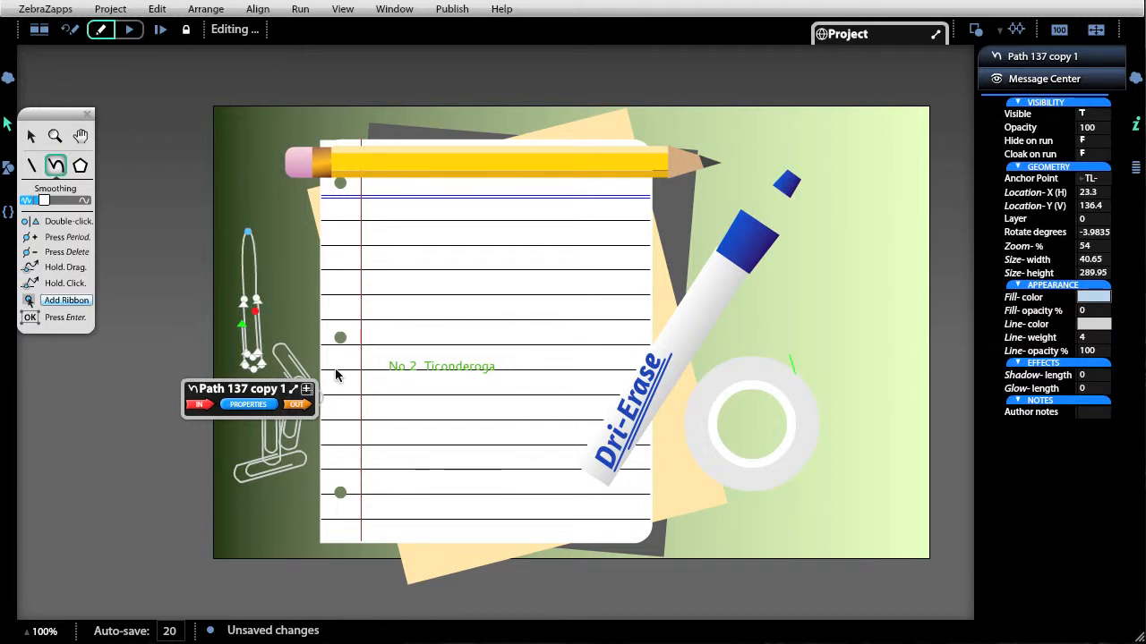
pyautogui.click(242, 325)
pyautogui.click(255, 372)
pyautogui.press('Return')
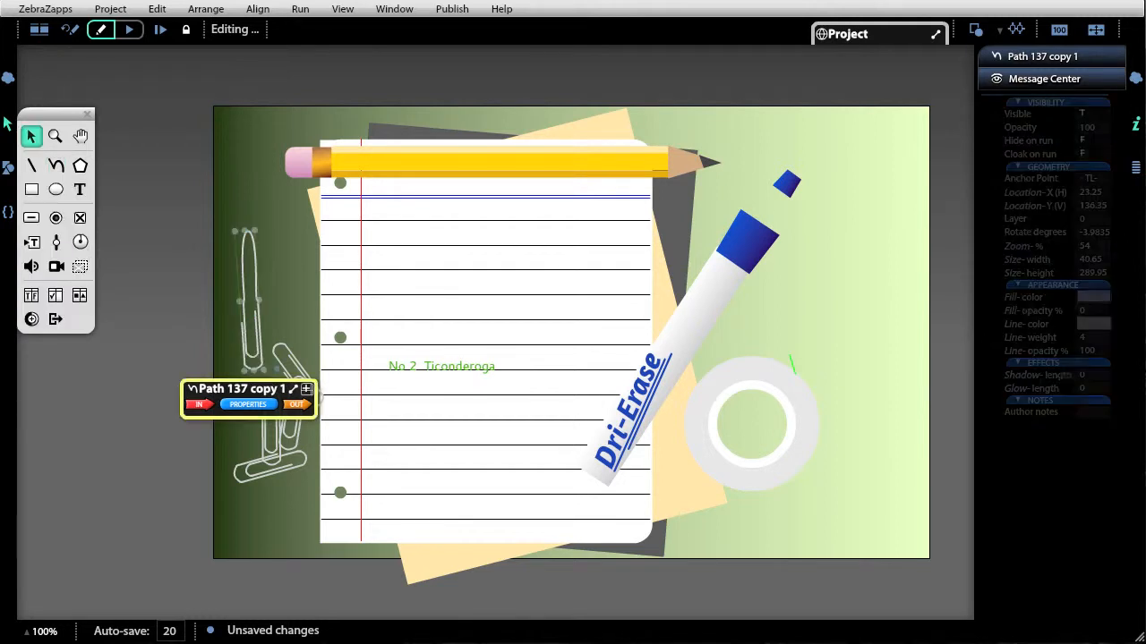
pyautogui.click(285, 316)
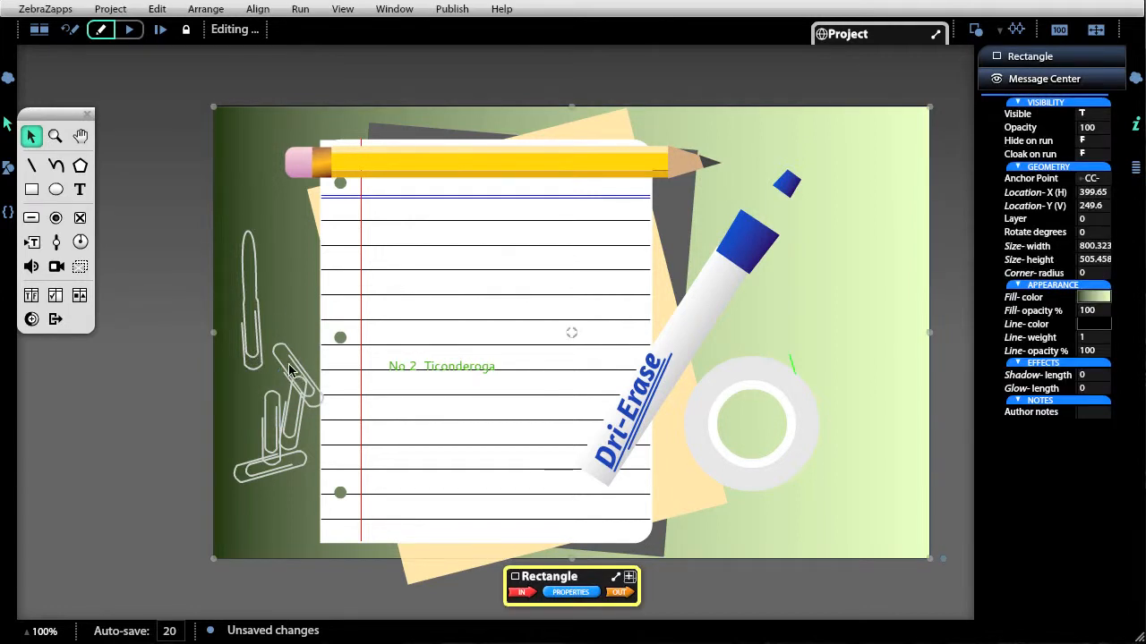
# Step: Rotate two of the clustered paper clips below to about 27.5 and -8.7 degrees, and run the project
pyautogui.click(329, 399)
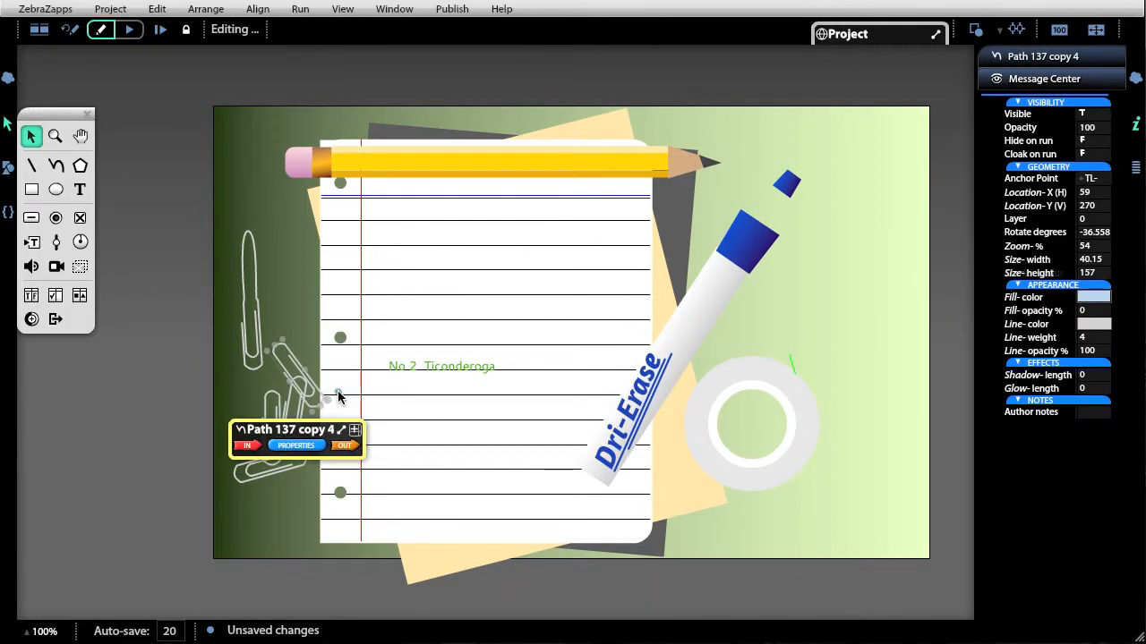
pyautogui.moveTo(331, 400); pyautogui.dragTo(266, 420)
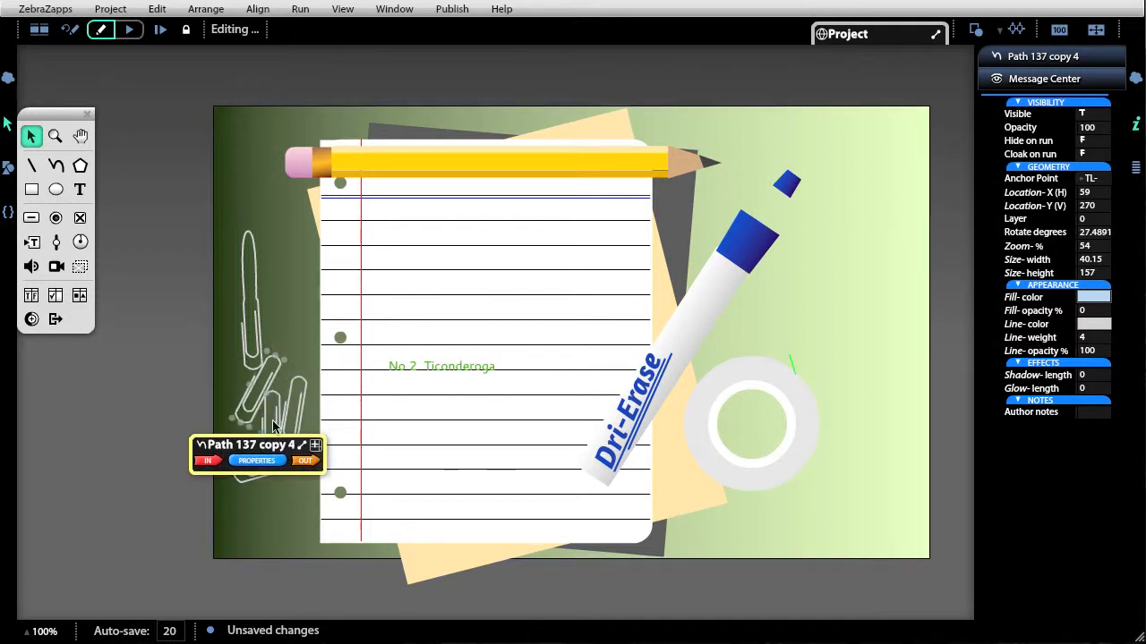
pyautogui.click(300, 452)
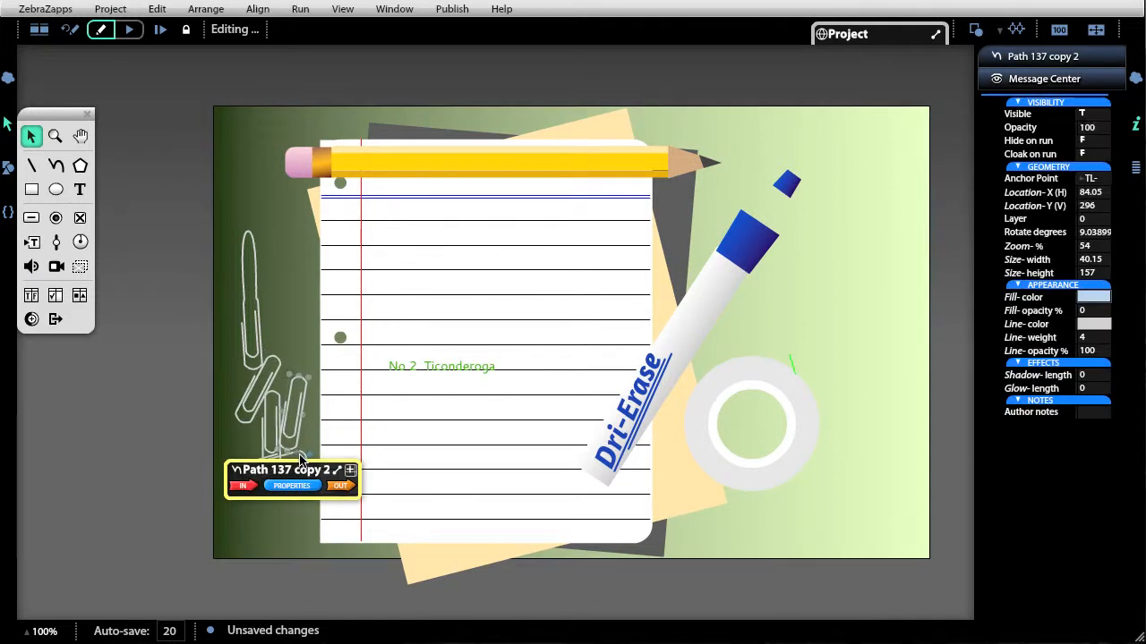
pyautogui.moveTo(312, 459); pyautogui.dragTo(345, 503)
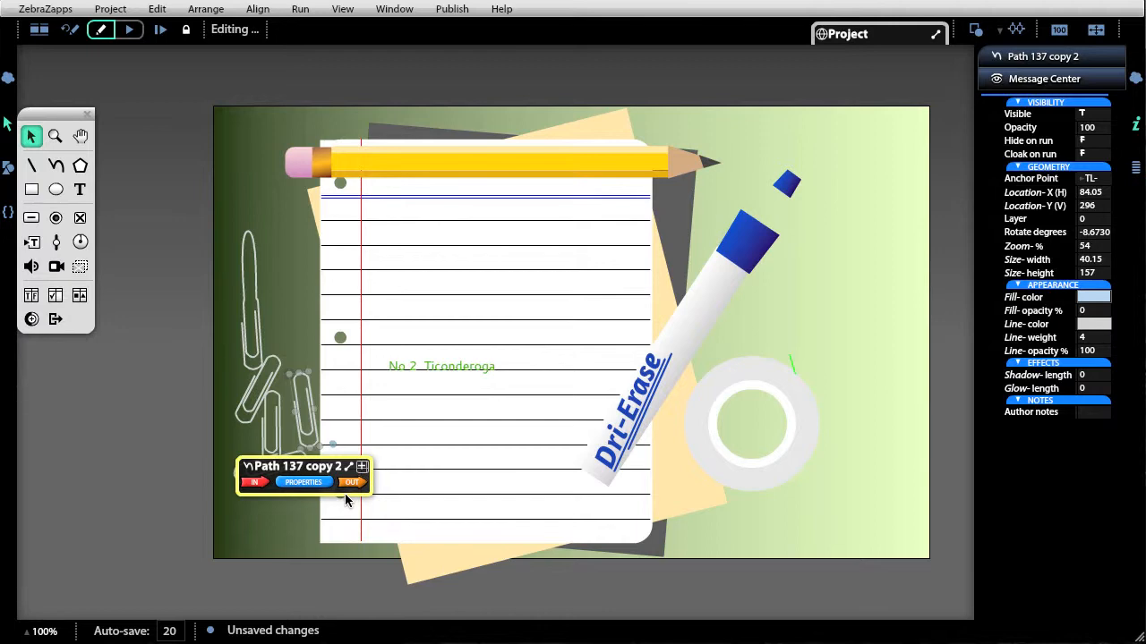
pyautogui.hotkey('ctrl', 'r')
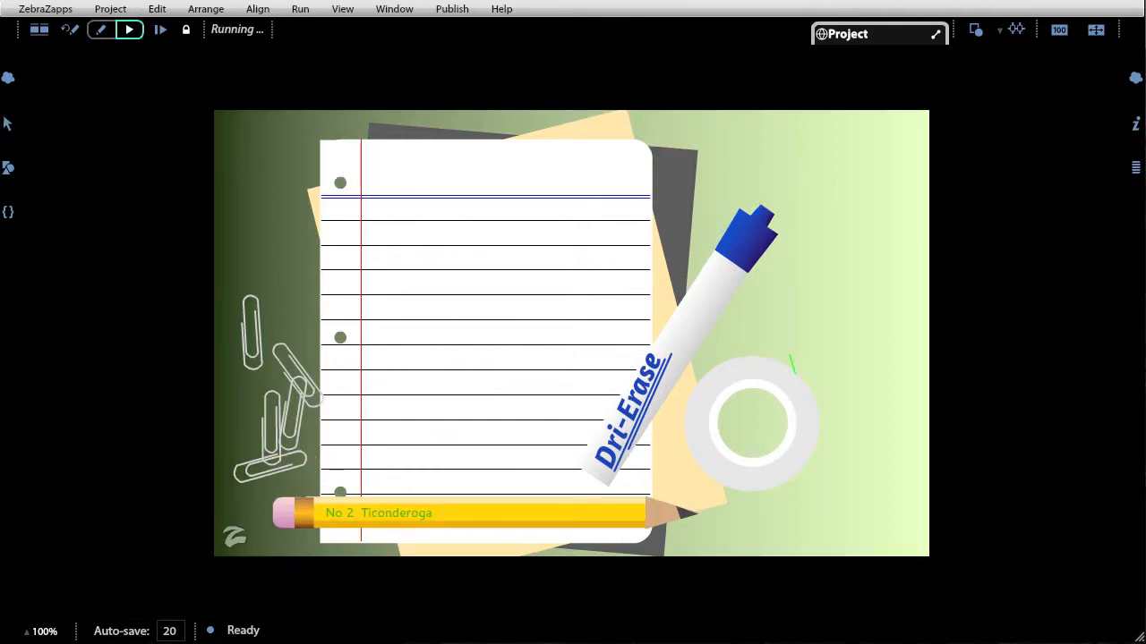